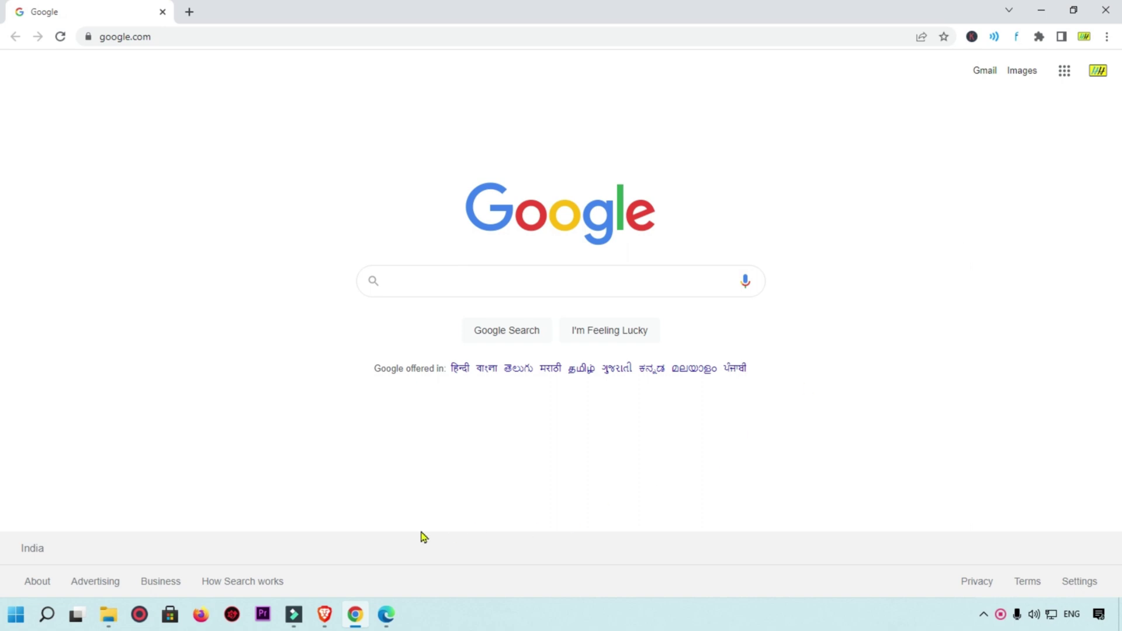
# Cycle through the Brave, Chrome and Edge windows, ending with Brave's Wikipedia Main Page in front.
pyautogui.moveTo(323, 622)
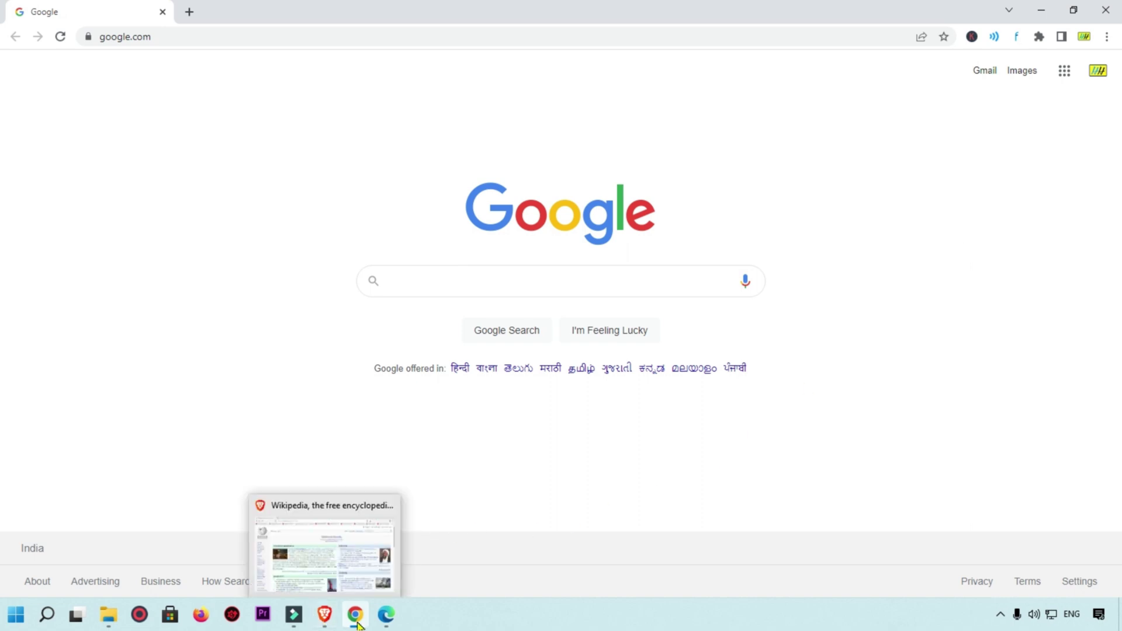
pyautogui.click(325, 615)
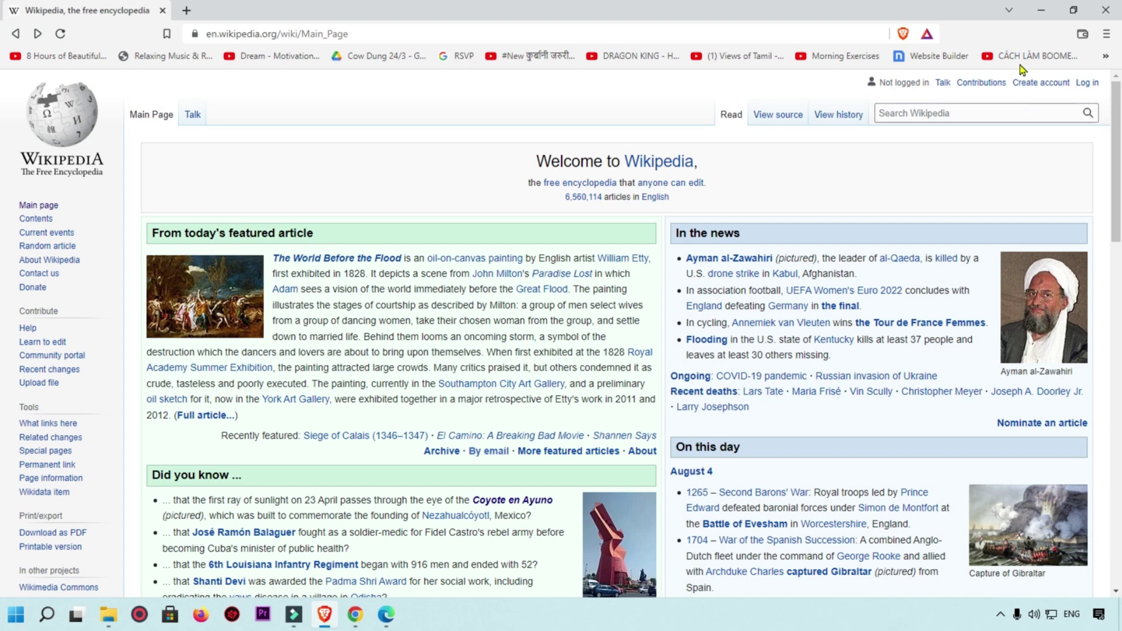
pyautogui.click(355, 615)
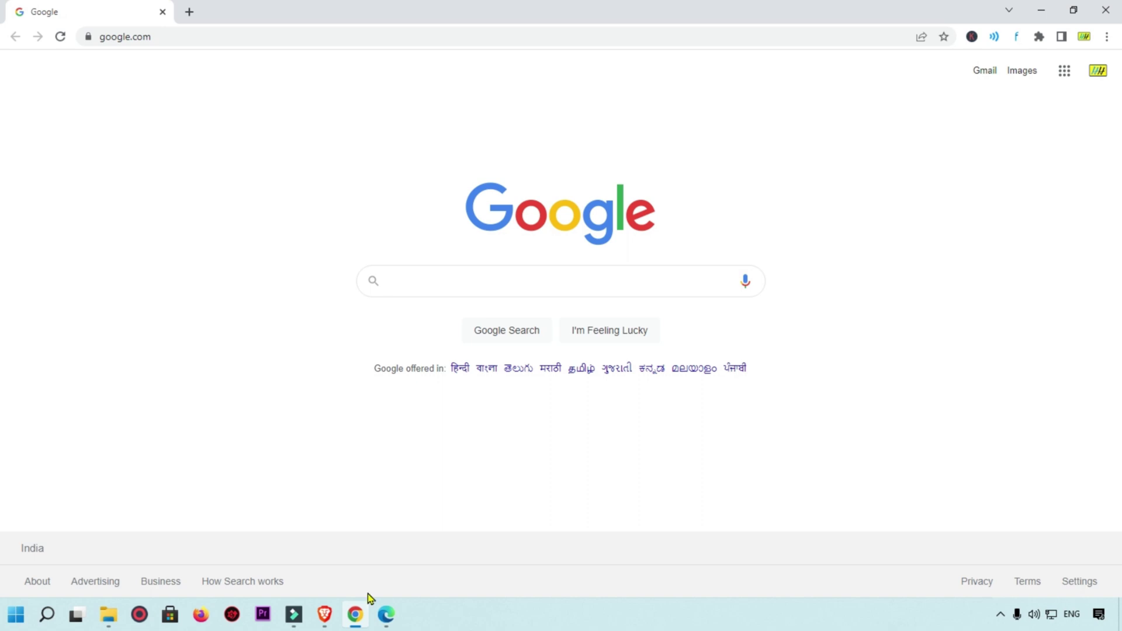
pyautogui.click(386, 614)
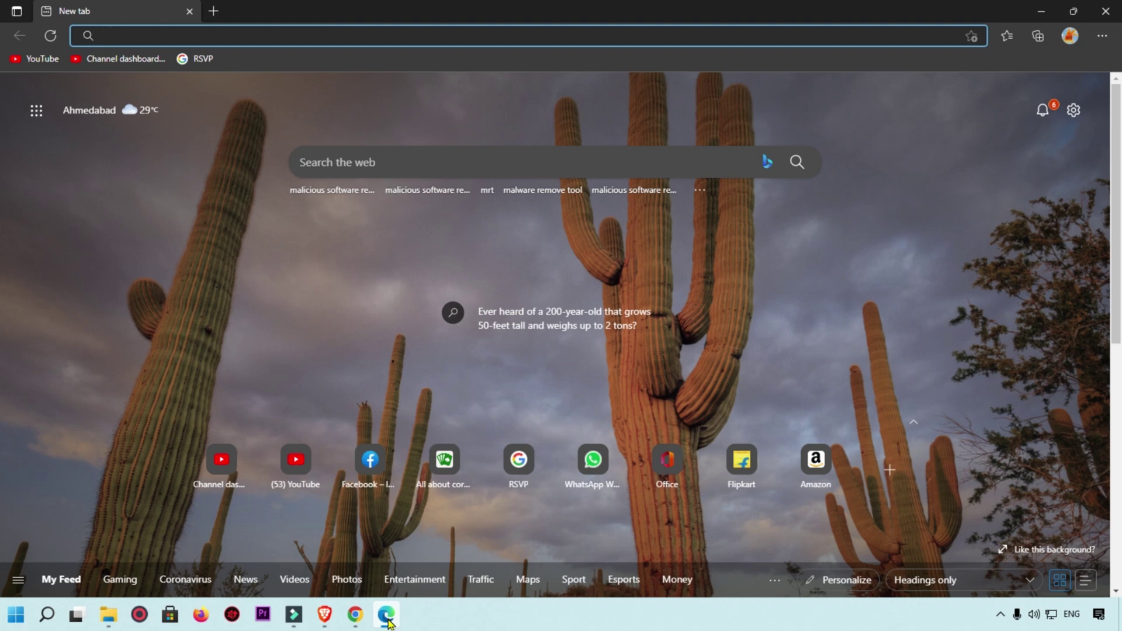
pyautogui.click(324, 624)
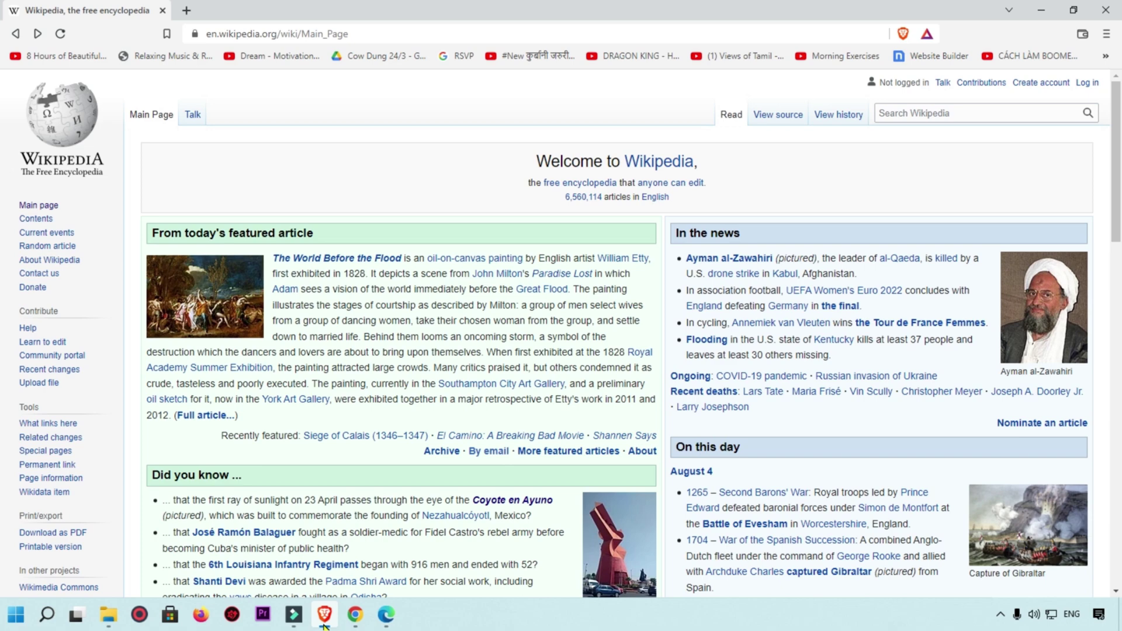
# Open the 'Coyote en Ayuno' article from the Did you know section of Wikipedia's Main Page.
pyautogui.scroll(-5, 383, 411)
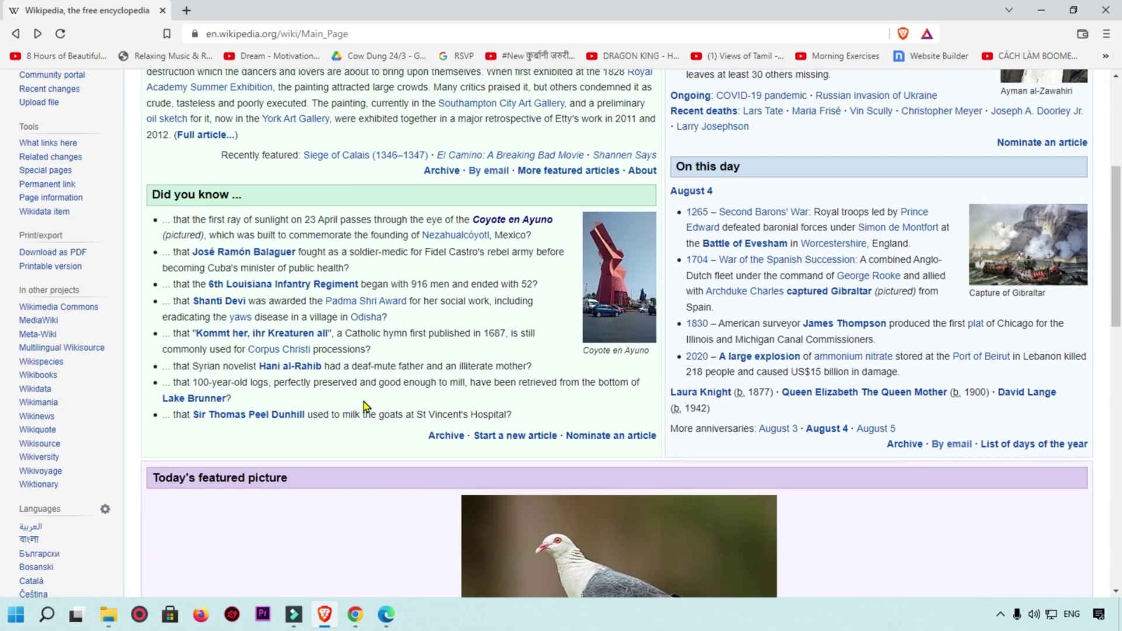
pyautogui.click(537, 222)
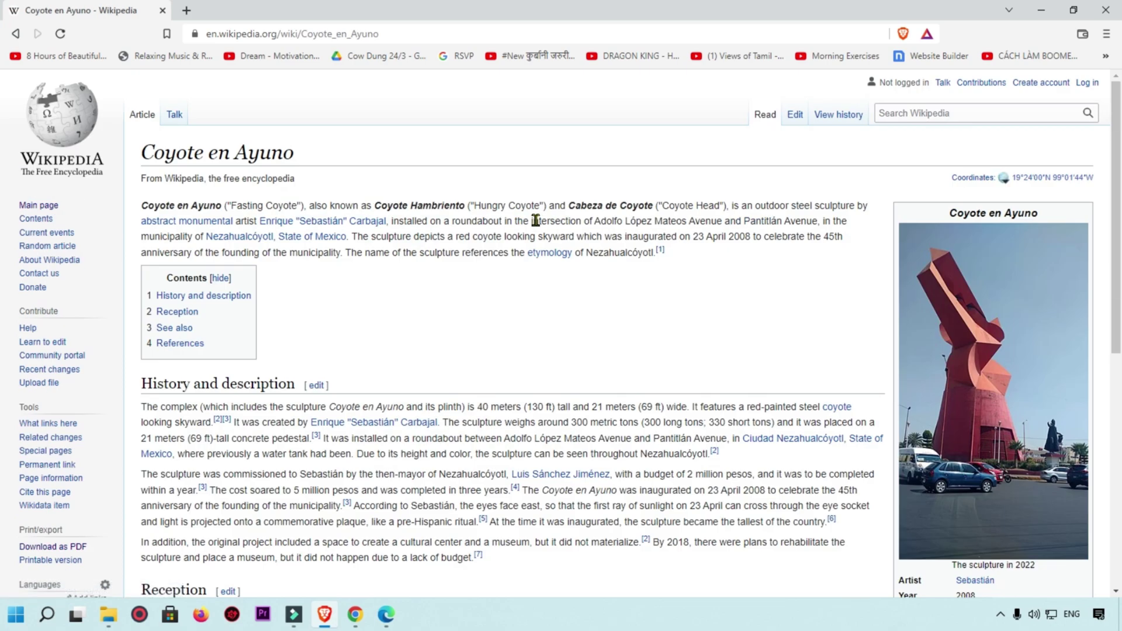
pyautogui.scroll(-10, 510, 349)
pyautogui.scroll(9, 511, 353)
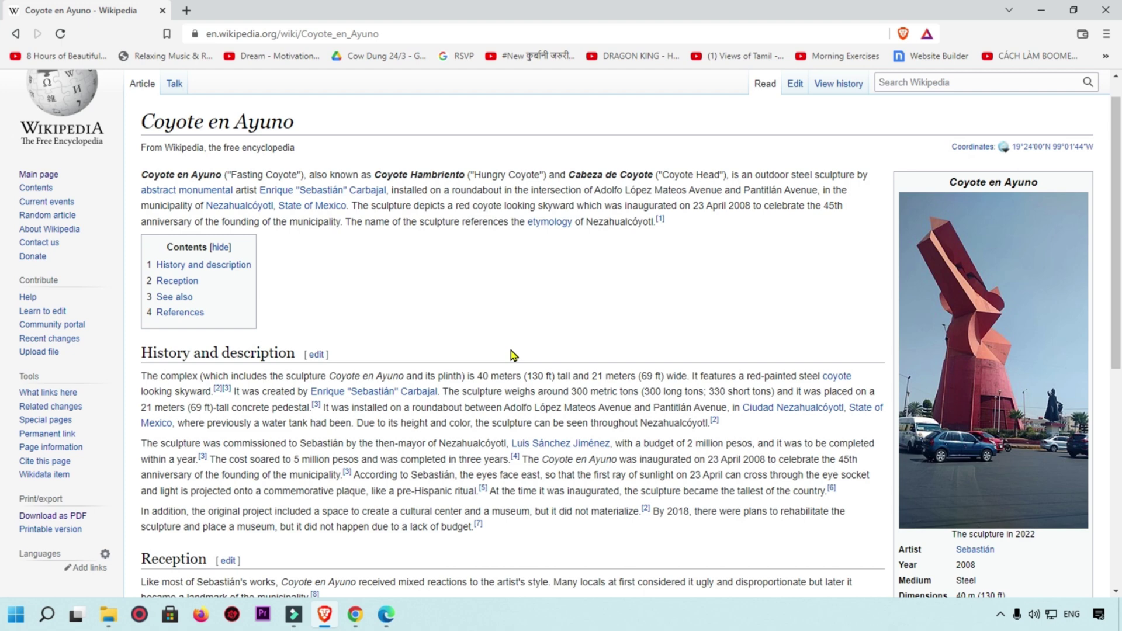
pyautogui.click(1106, 35)
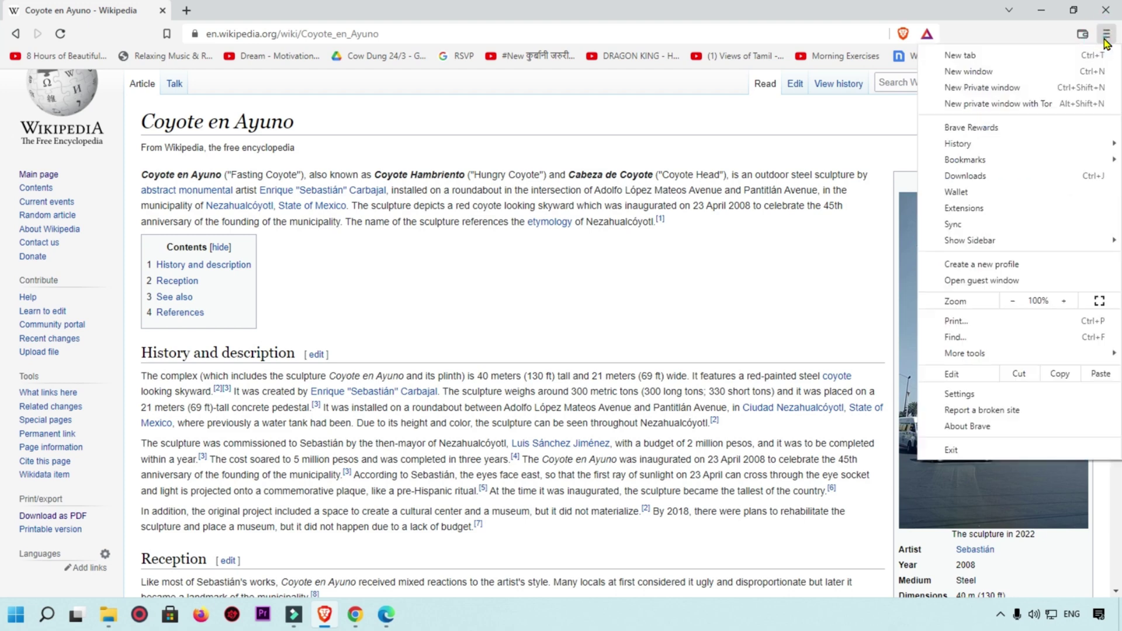
# Print the Coyote en Ayuno article with Microsoft Print to PDF as the destination.
pyautogui.click(965, 322)
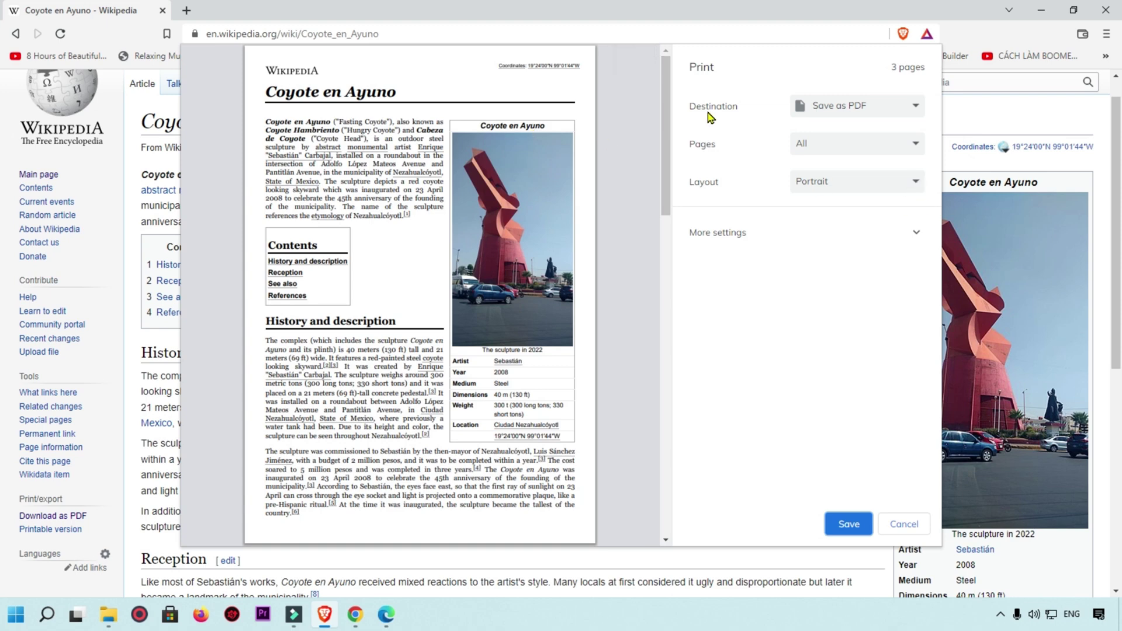
pyautogui.click(856, 105)
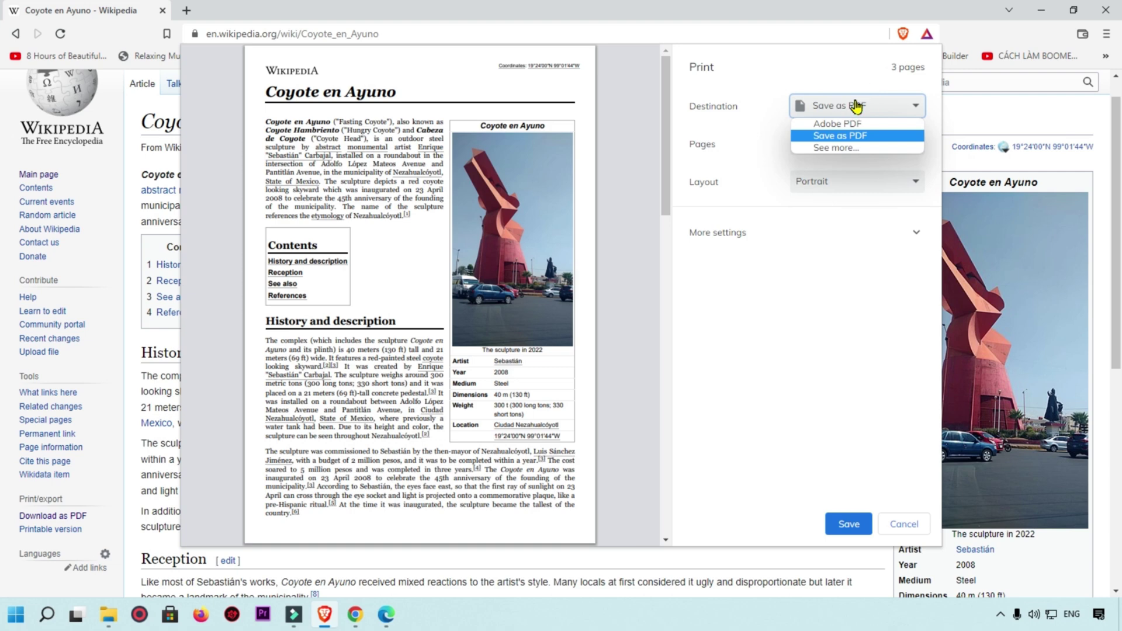
pyautogui.click(846, 150)
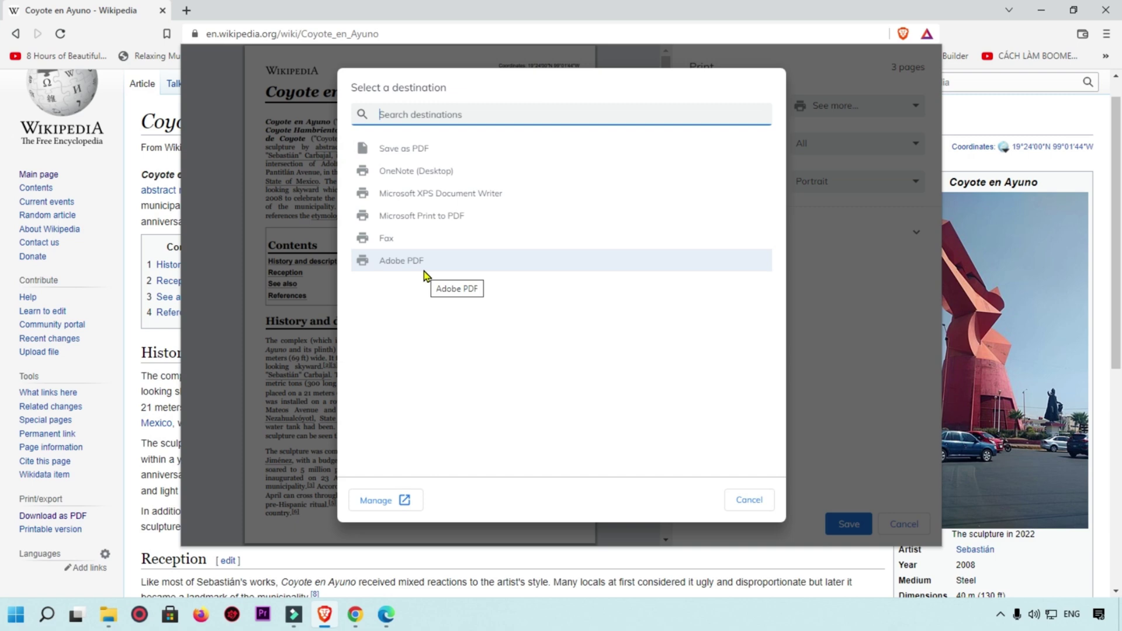
pyautogui.click(414, 220)
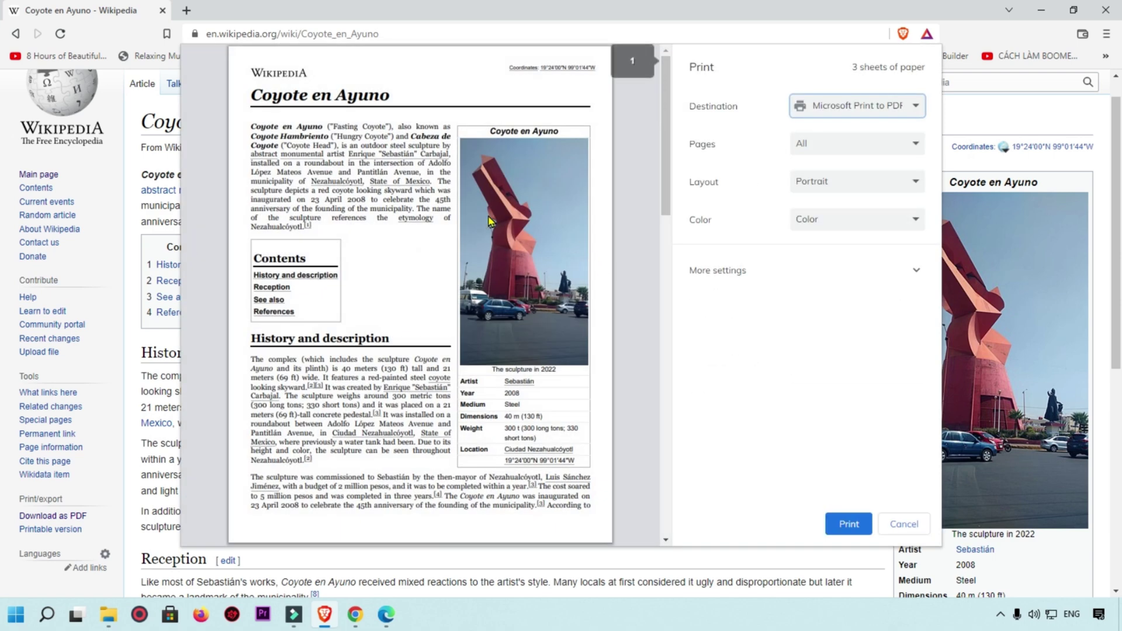
pyautogui.scroll(-10, 490, 222)
pyautogui.scroll(-3, 489, 274)
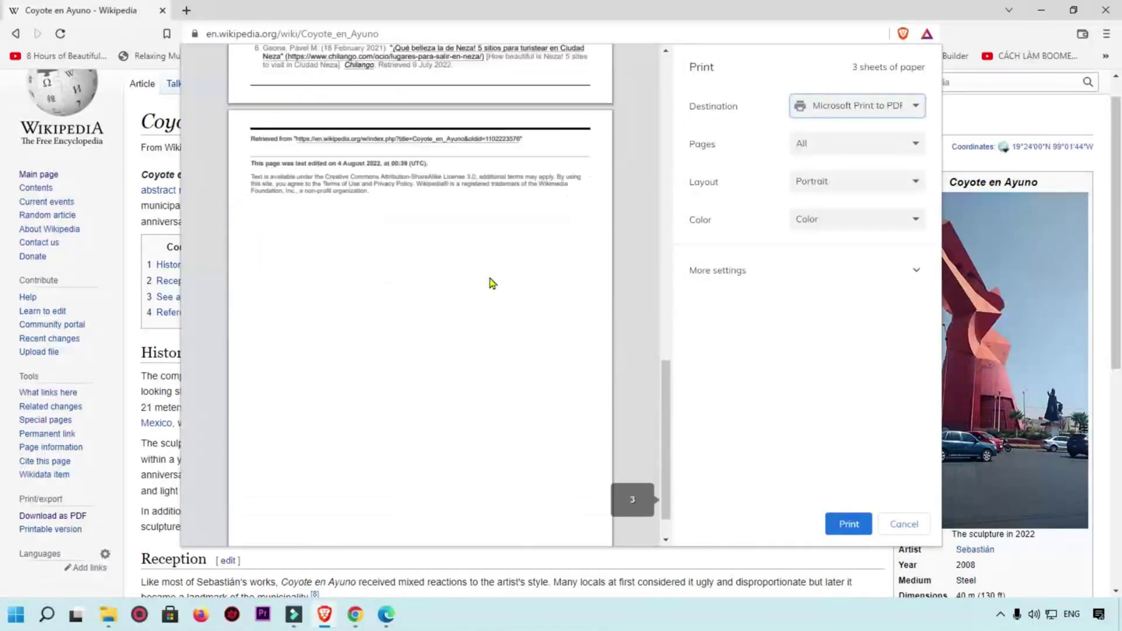
pyautogui.scroll(10, 491, 283)
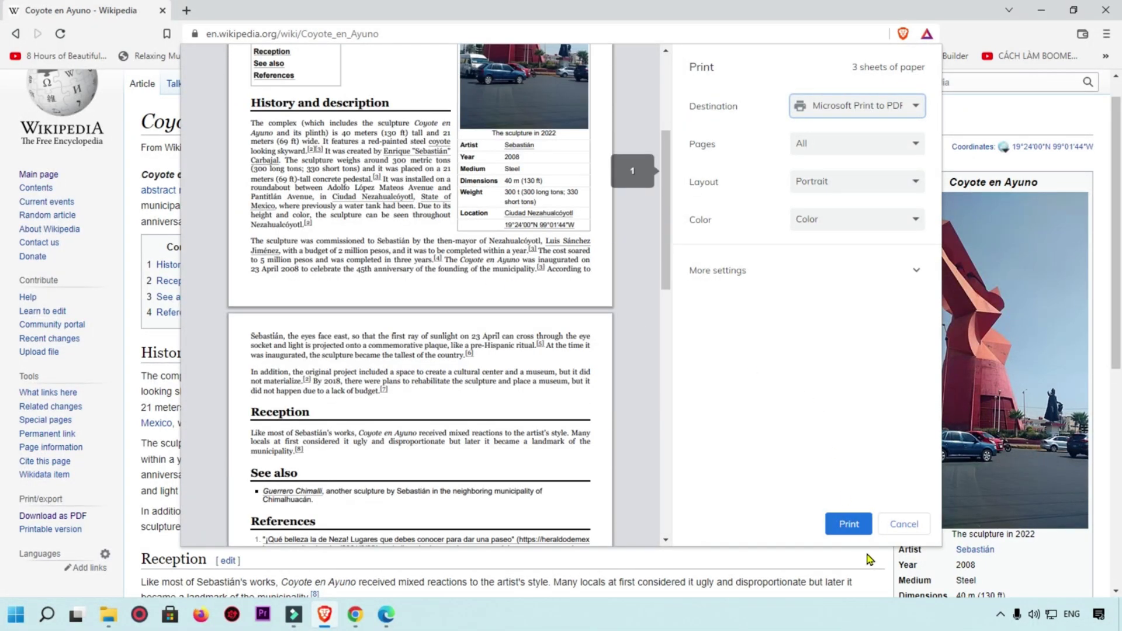
pyautogui.click(848, 524)
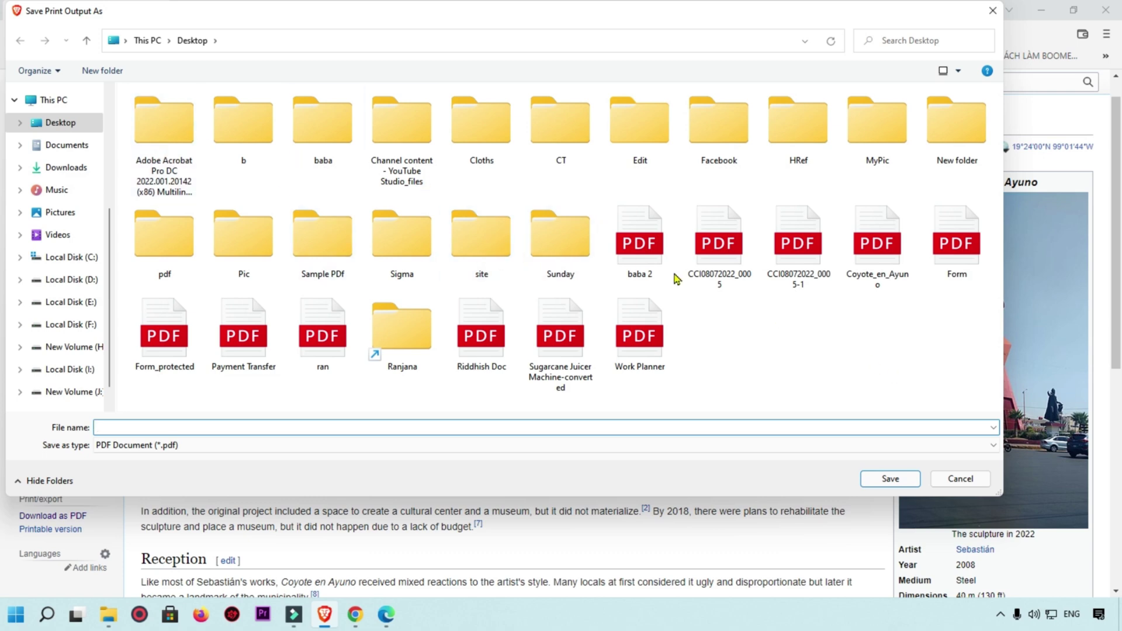
# Create a new Desktop folder named 'webpage as a pdf' and open it.
pyautogui.click(115, 70)
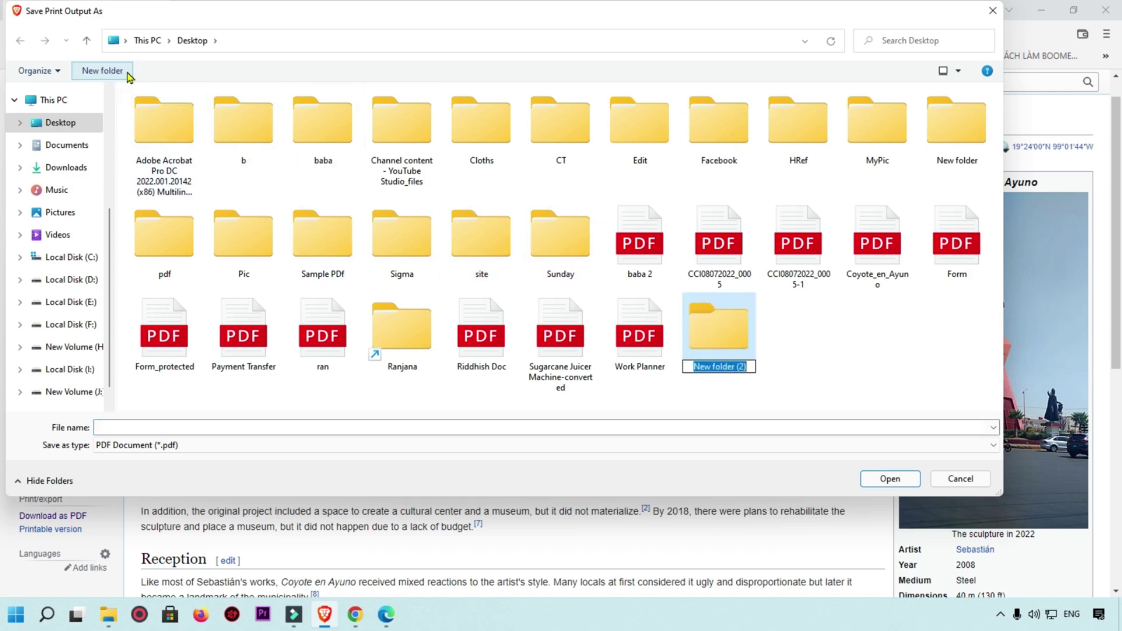
pyautogui.write('webpage as a pdf')
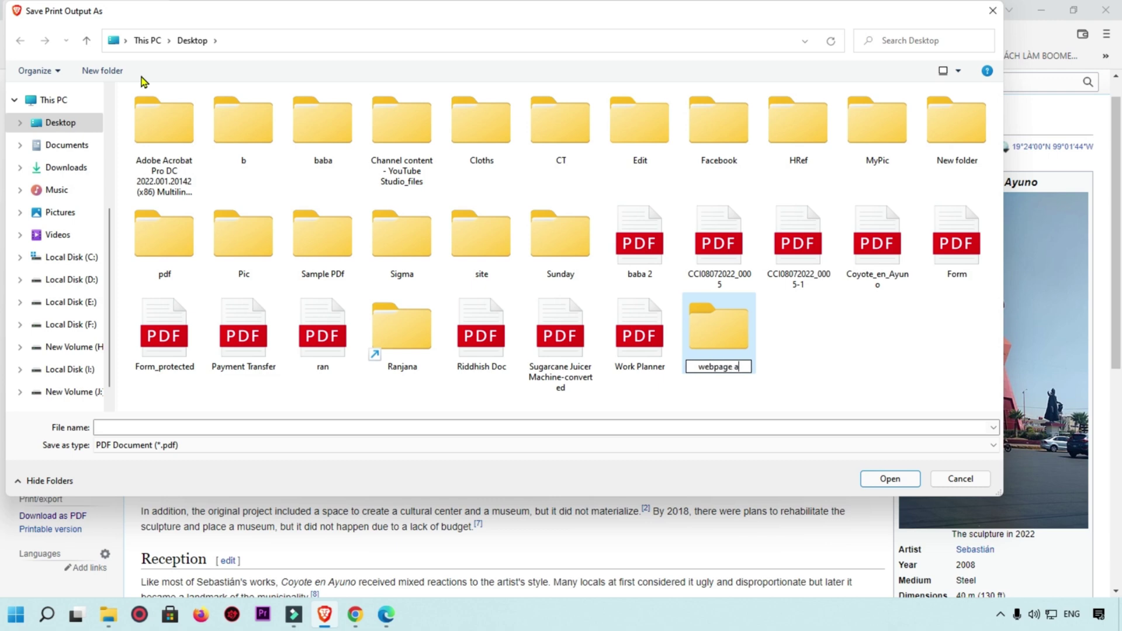
pyautogui.press('Return')
pyautogui.press('Return')
# Save the article as PDF file '1' in that folder.
pyautogui.click(273, 425)
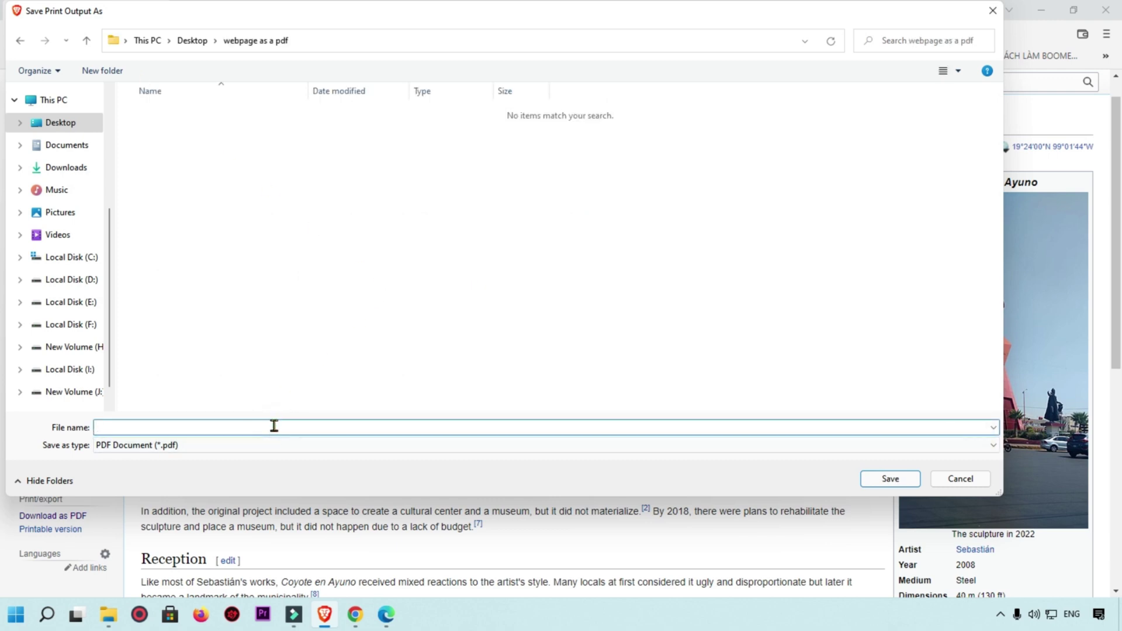
pyautogui.write('1')
pyautogui.click(890, 479)
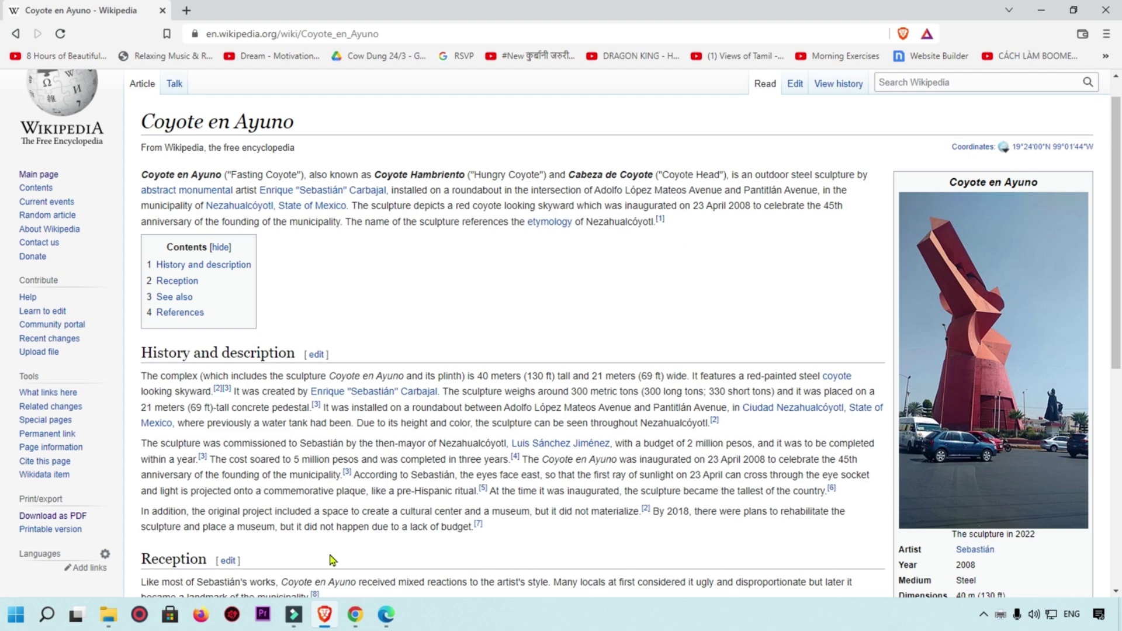
# In Chrome, search Google for 'tiger article'.
pyautogui.click(353, 627)
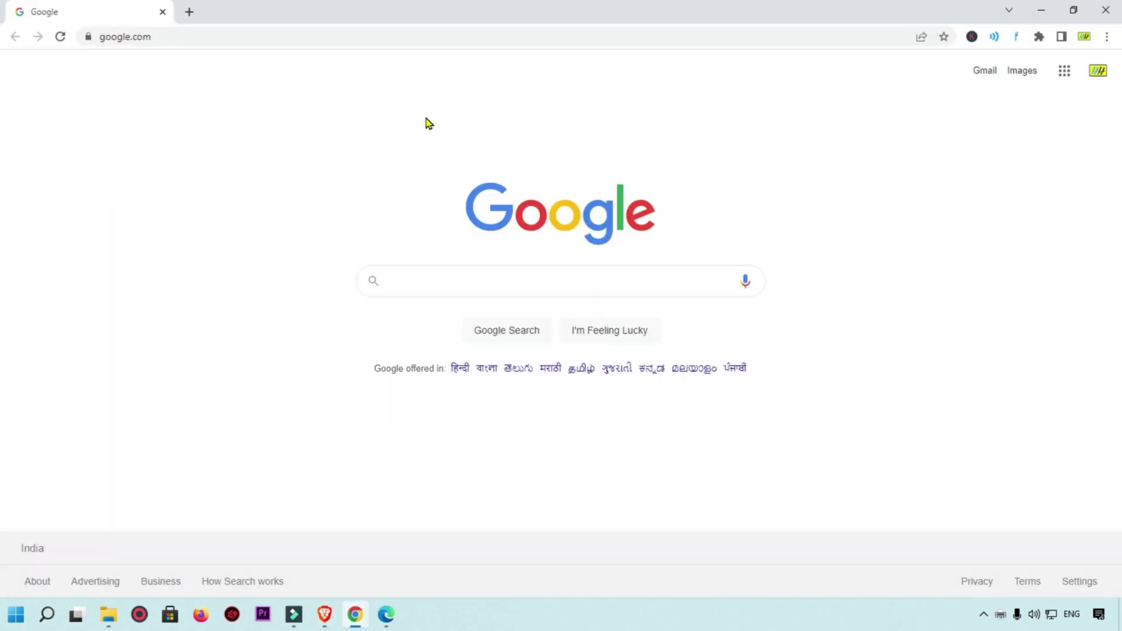
pyautogui.click(436, 281)
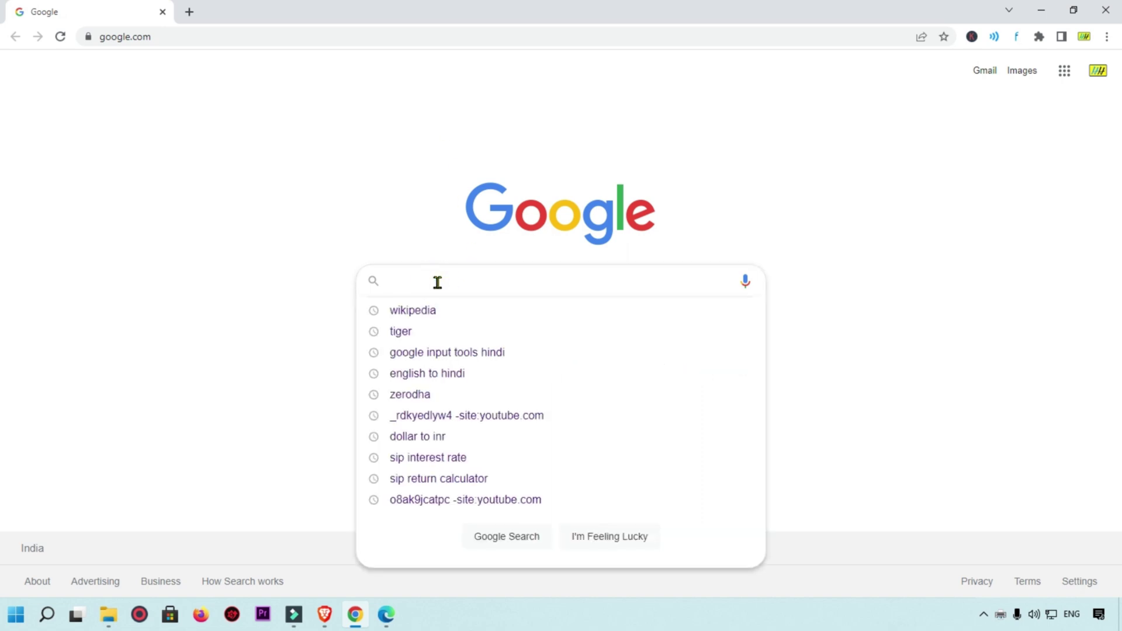
pyautogui.write('tiger article')
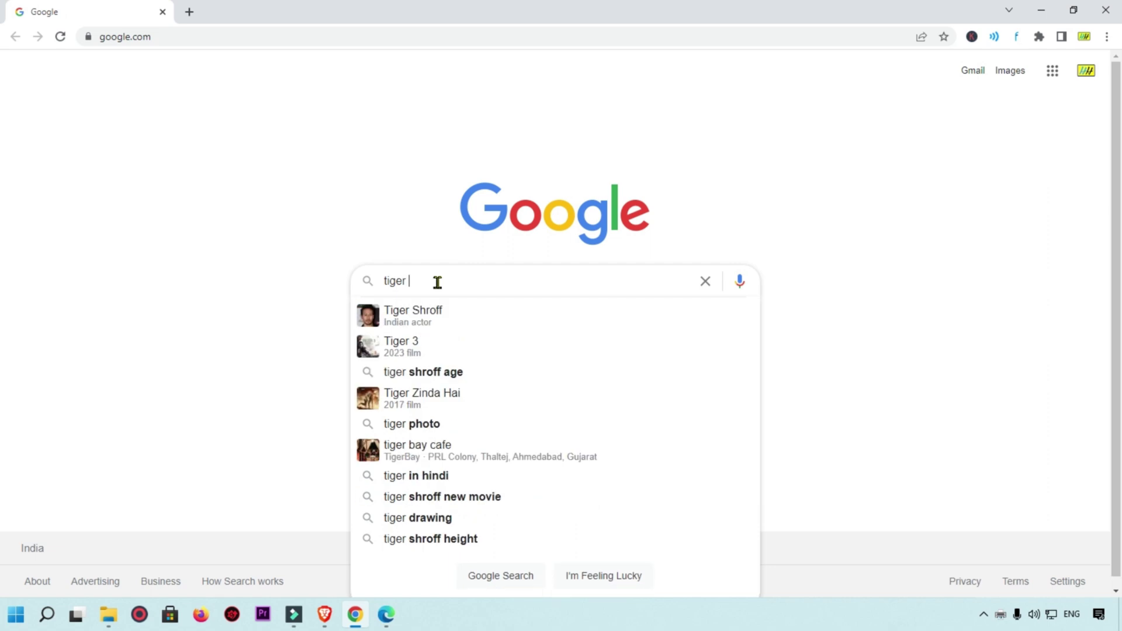
pyautogui.press('Return')
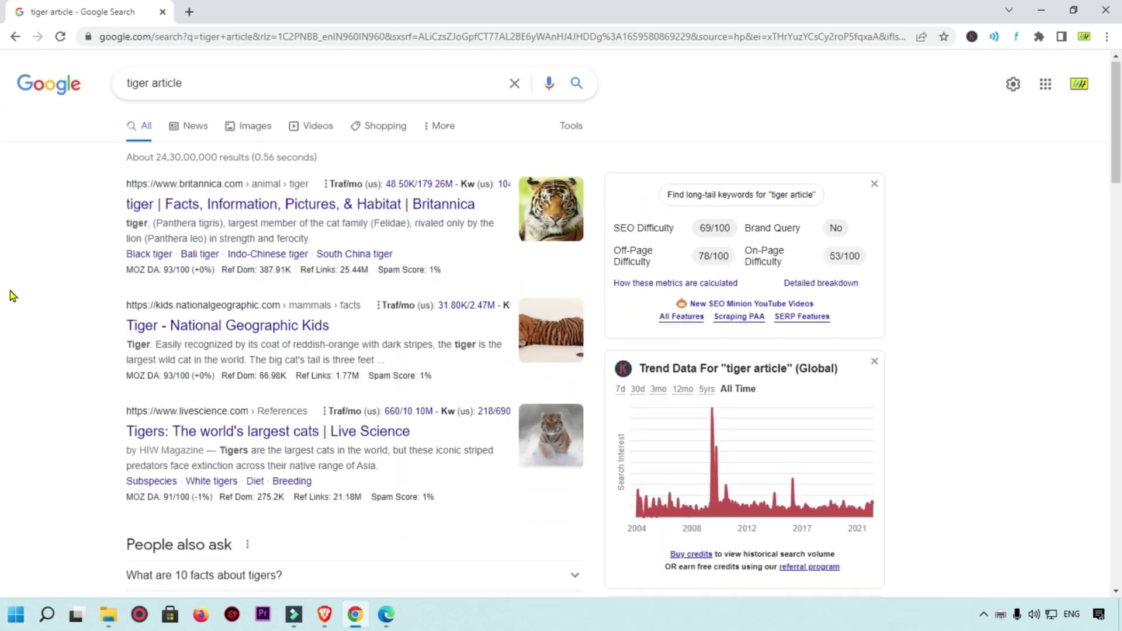
# Open the Tiger - National Geographic Kids result and scroll through the page.
pyautogui.scroll(-1, 234, 265)
pyautogui.click(238, 258)
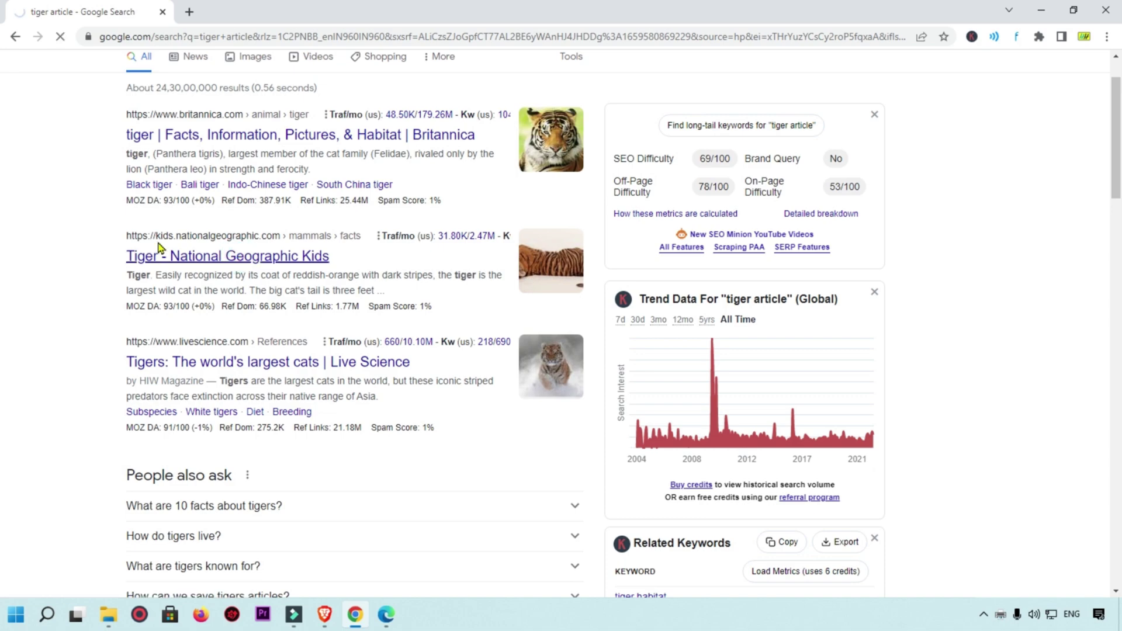
pyautogui.scroll(-3, 839, 352)
pyautogui.scroll(-10, 840, 353)
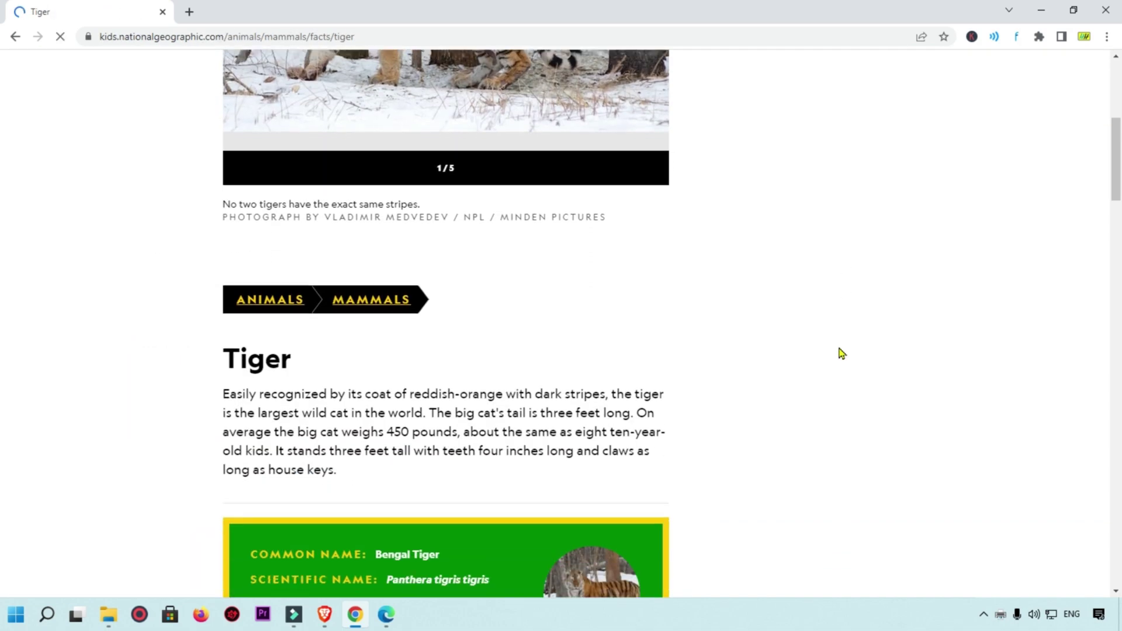
pyautogui.scroll(-6, 688, 383)
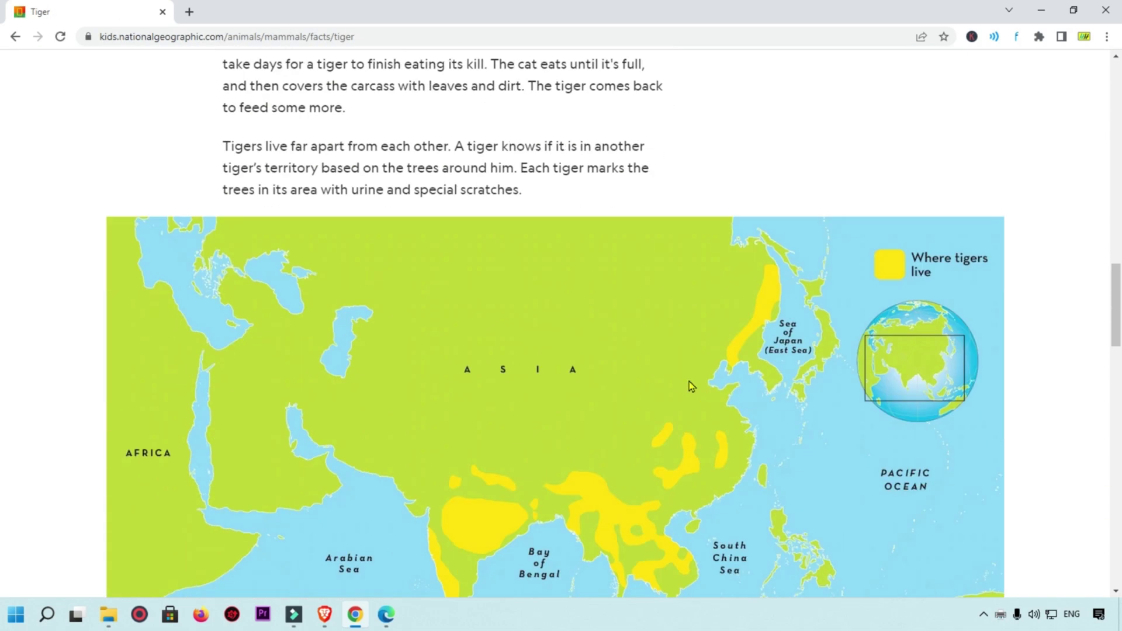
pyautogui.scroll(18, 623, 366)
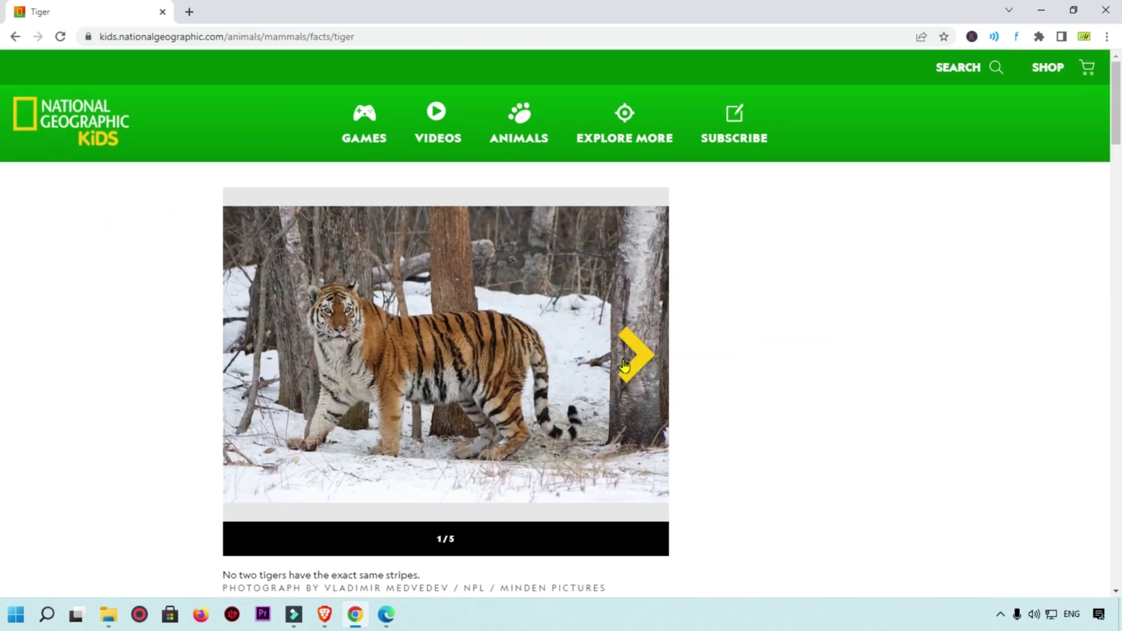
# Open Chrome's print dialog for the Tiger page and review the 7-page Save as PDF preview.
pyautogui.click(1106, 39)
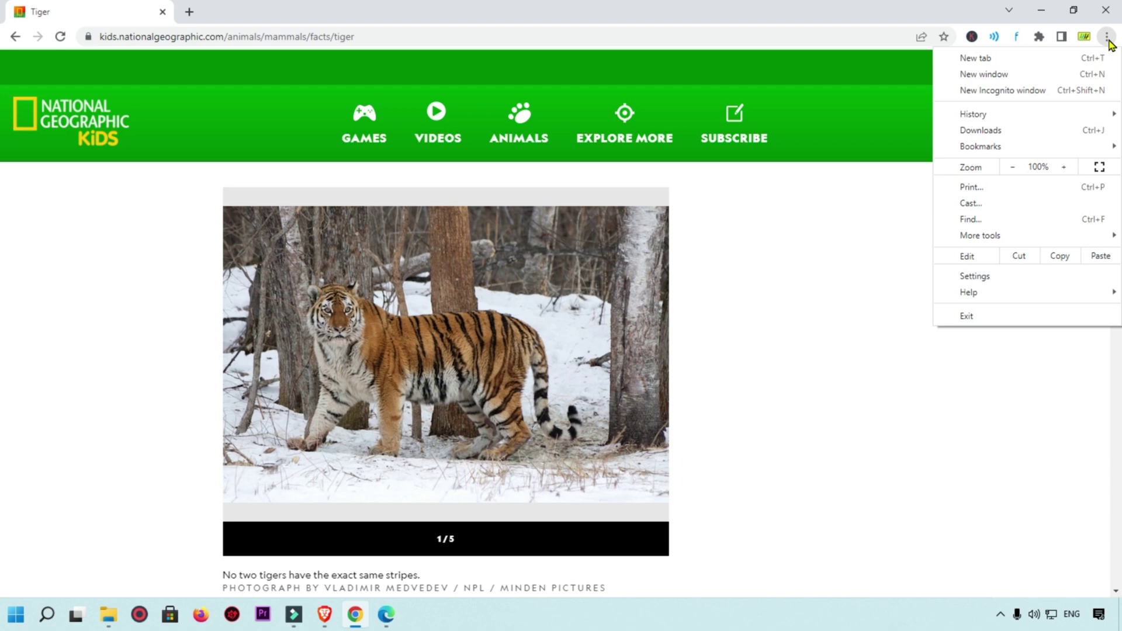
pyautogui.click(994, 193)
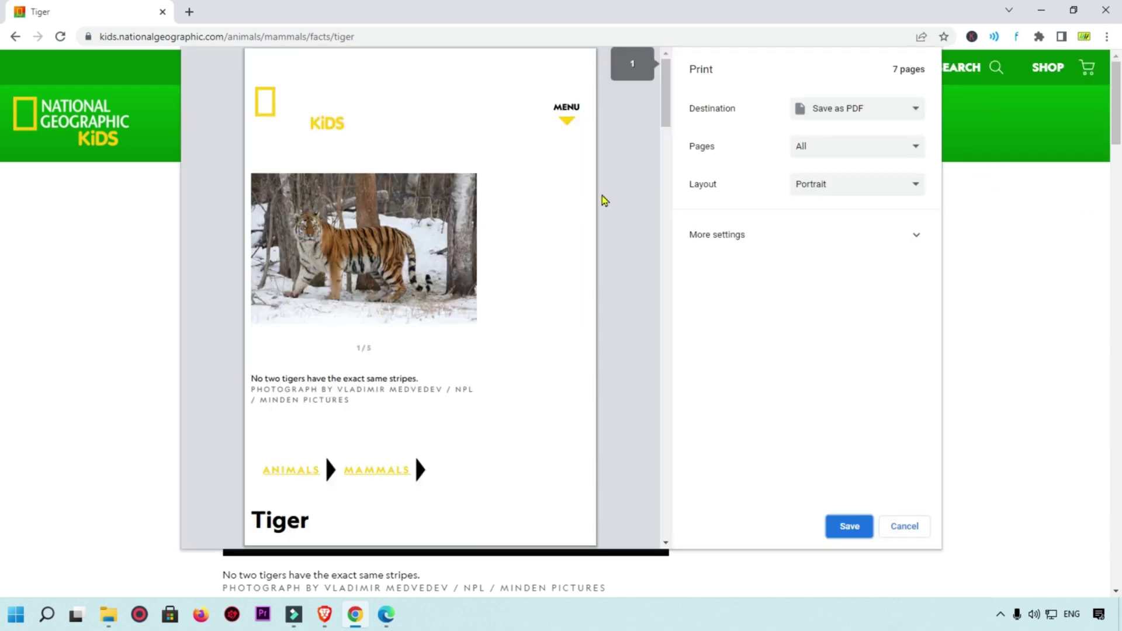
pyautogui.click(868, 109)
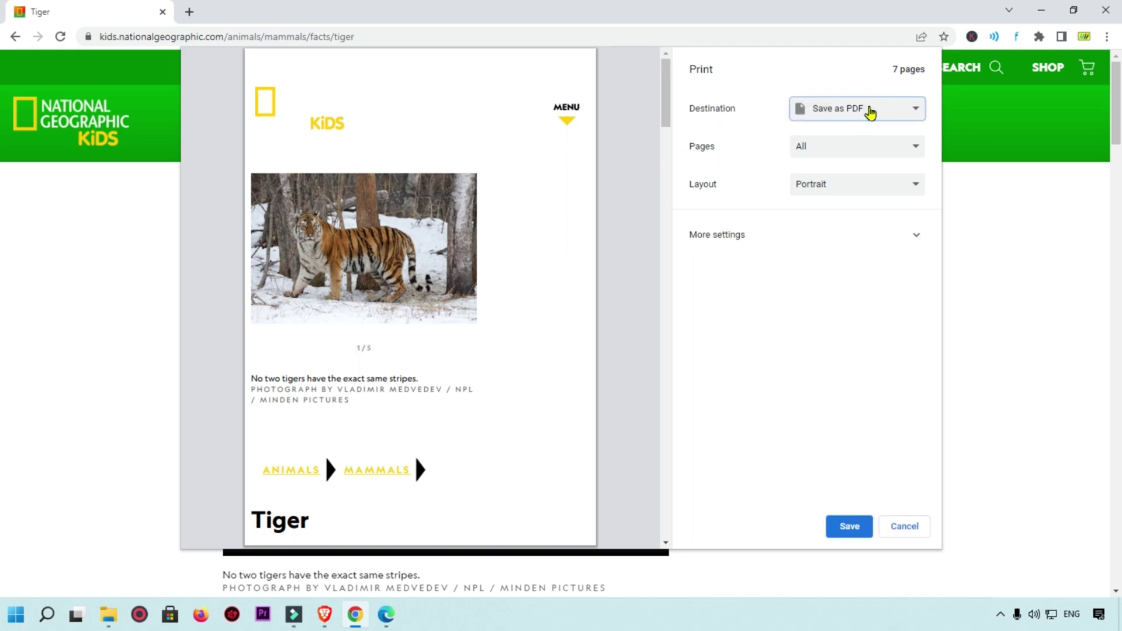
pyautogui.scroll(-10, 476, 330)
pyautogui.scroll(-15, 476, 336)
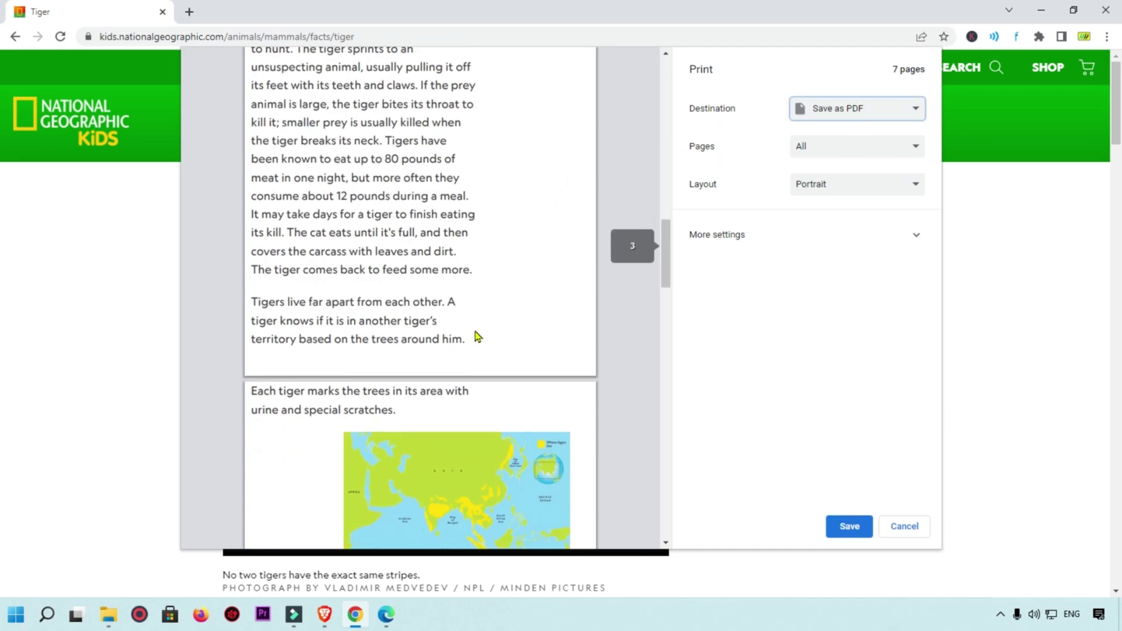
pyautogui.scroll(-5, 478, 336)
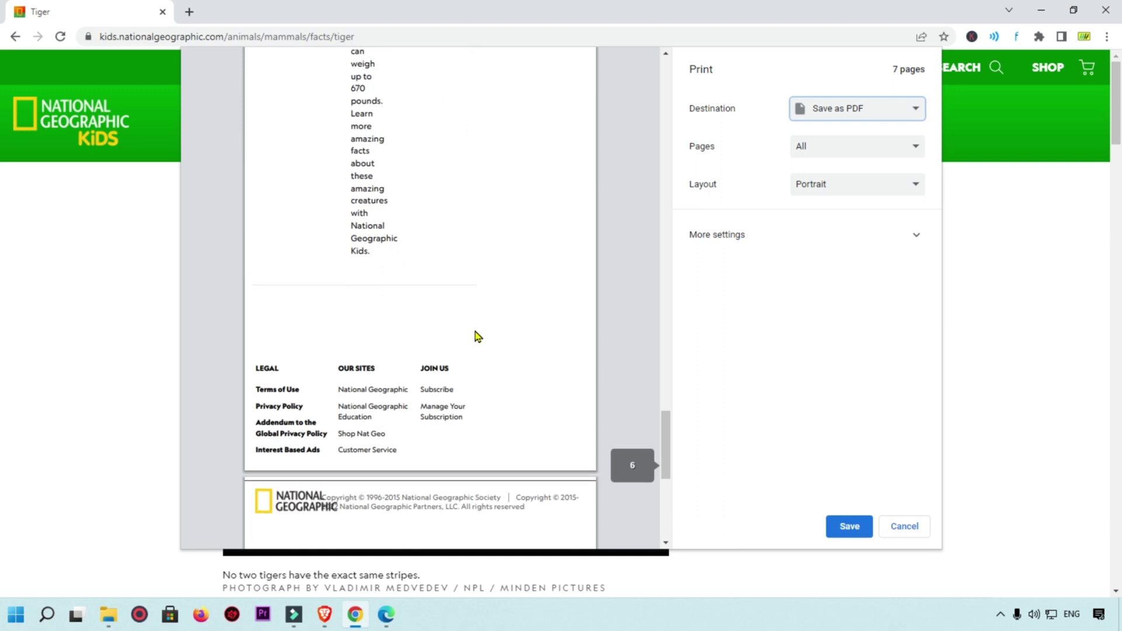
pyautogui.scroll(1, 476, 336)
# Save the Tiger page as PDF 'Tiger' in the Desktop's 'webpage as a pdf' folder.
pyautogui.click(843, 533)
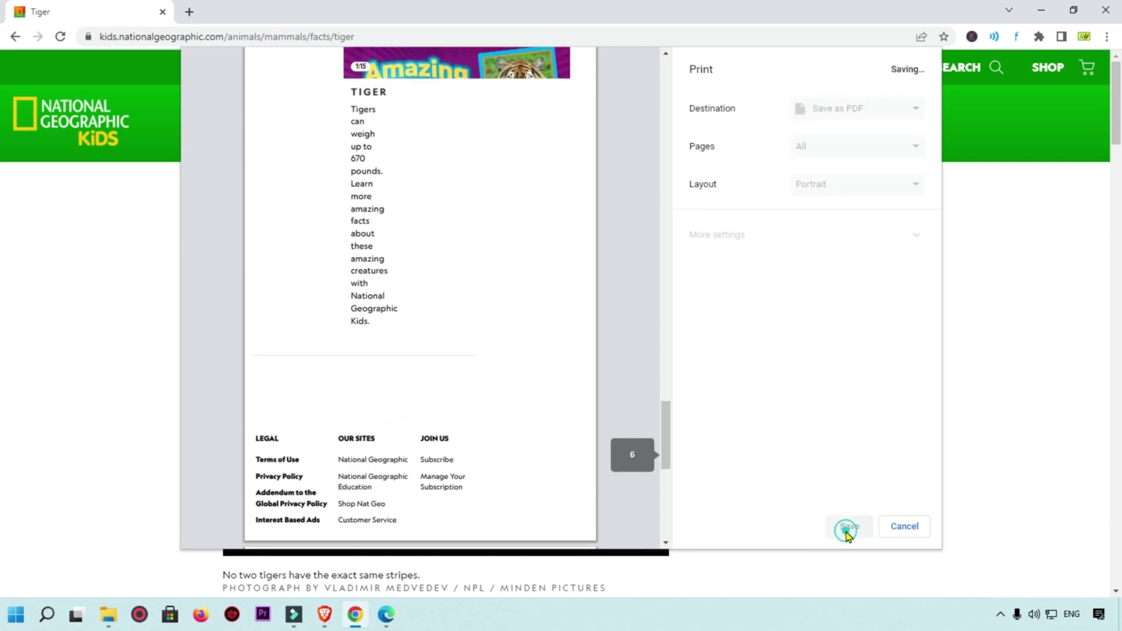
pyautogui.scroll(-3, 553, 202)
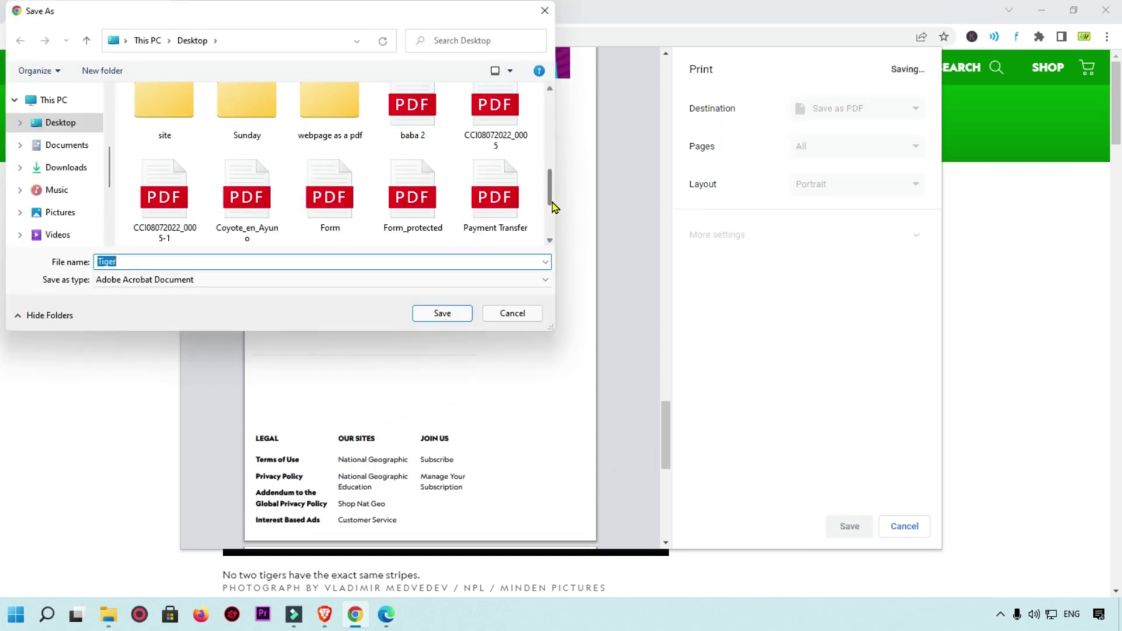
pyautogui.click(345, 129)
pyautogui.doubleClick(355, 135)
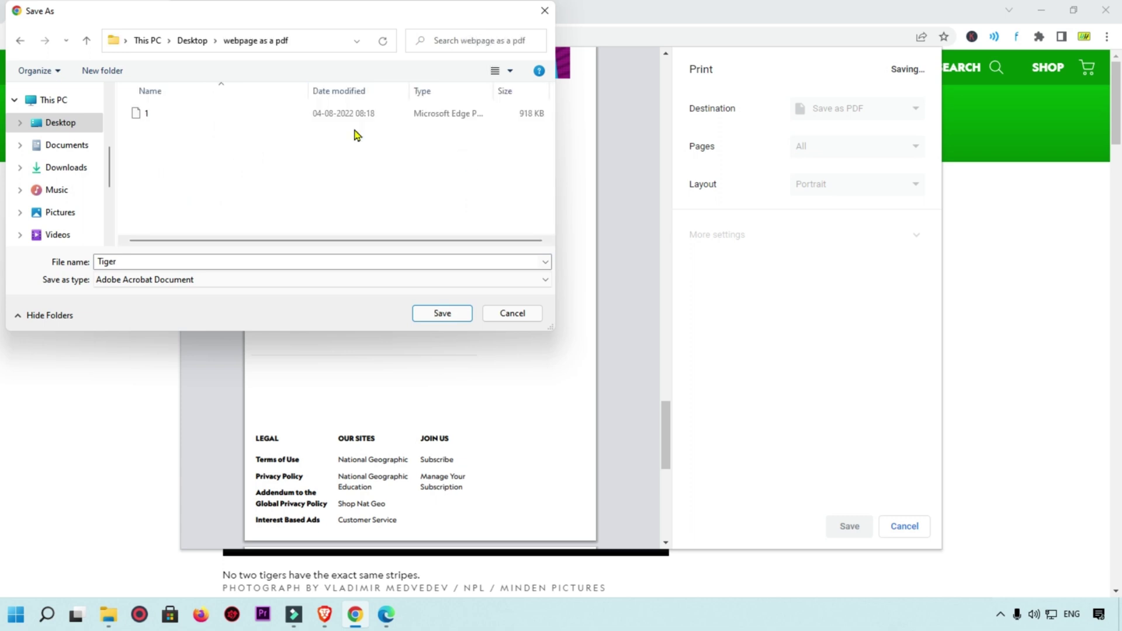
pyautogui.doubleClick(168, 257)
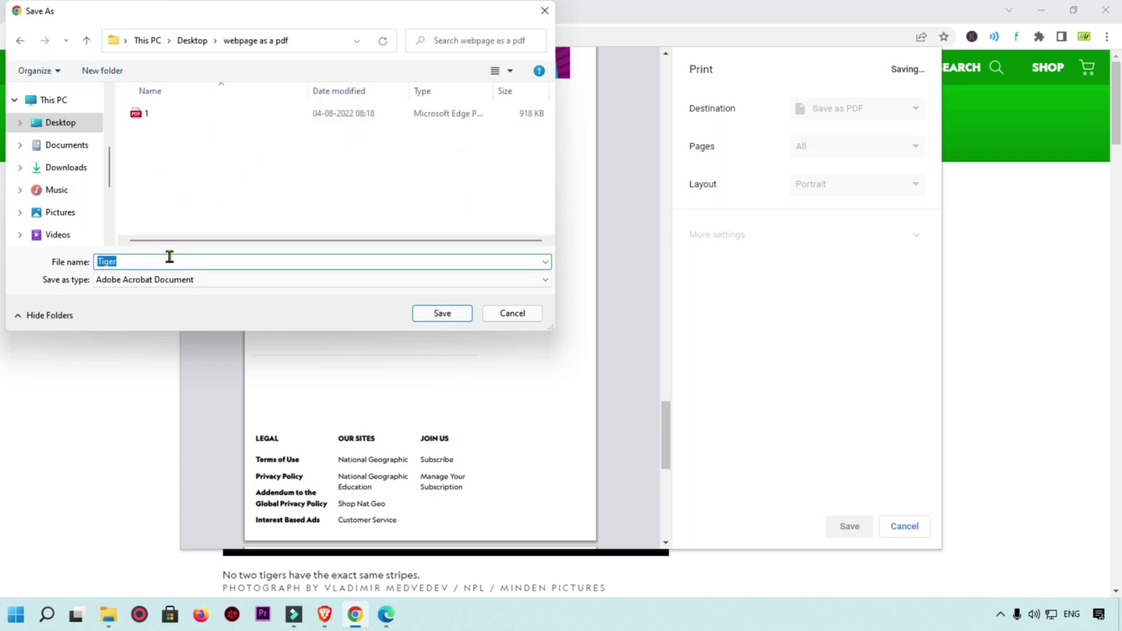
pyautogui.click(443, 314)
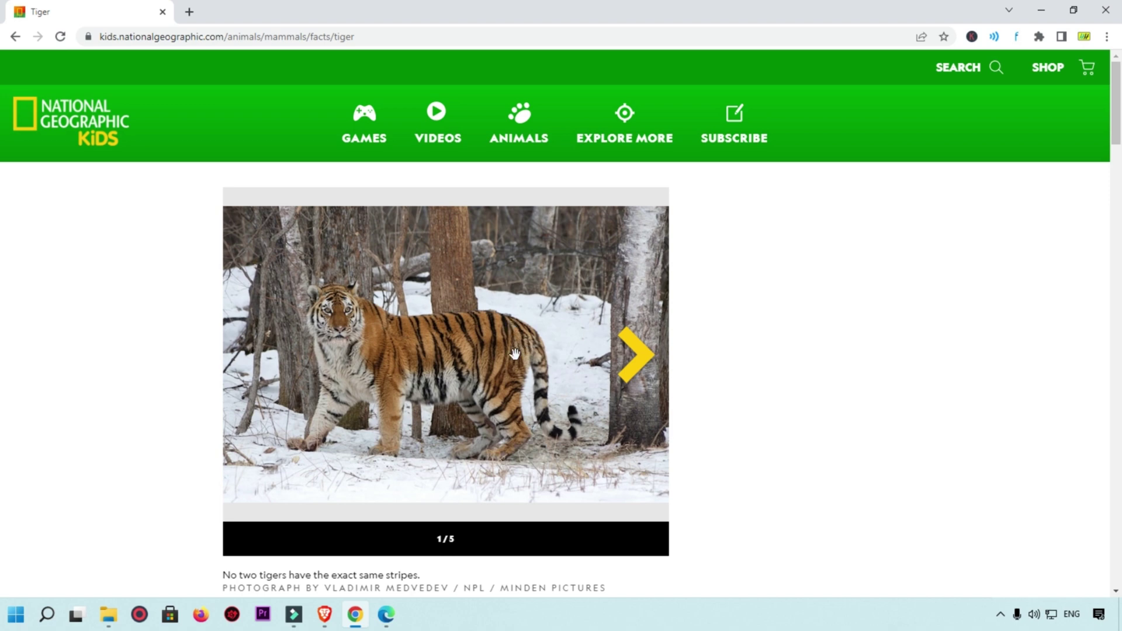
# In Edge, open the 'US Fisherman Catches Monster Tiger Muskie' article from the new tab news feed.
pyautogui.click(385, 614)
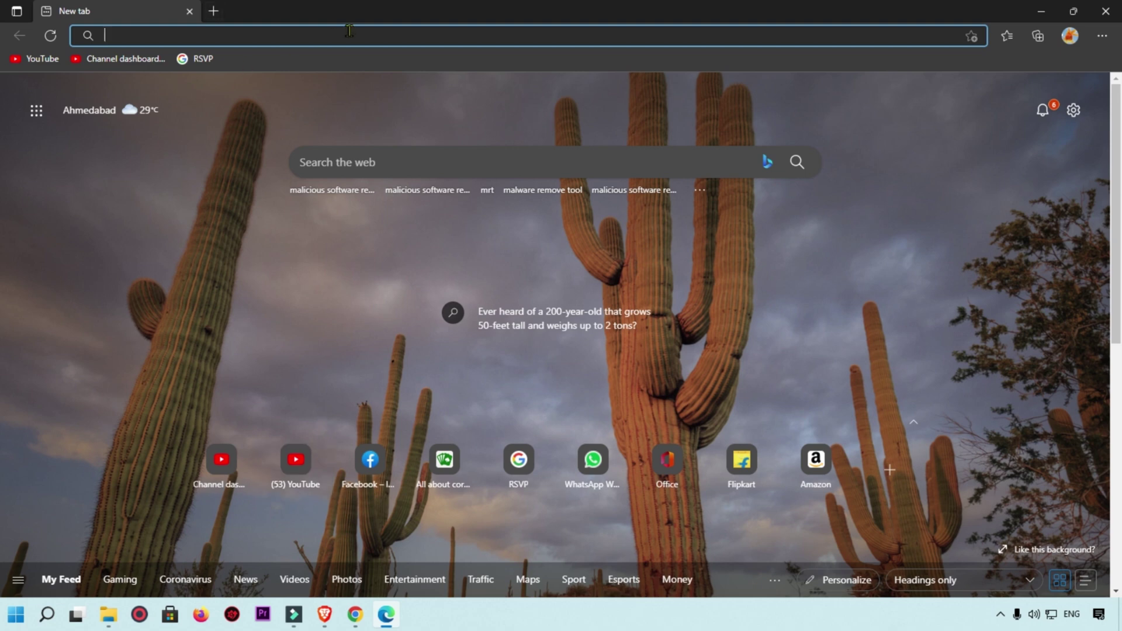
pyautogui.scroll(-5, 23, 318)
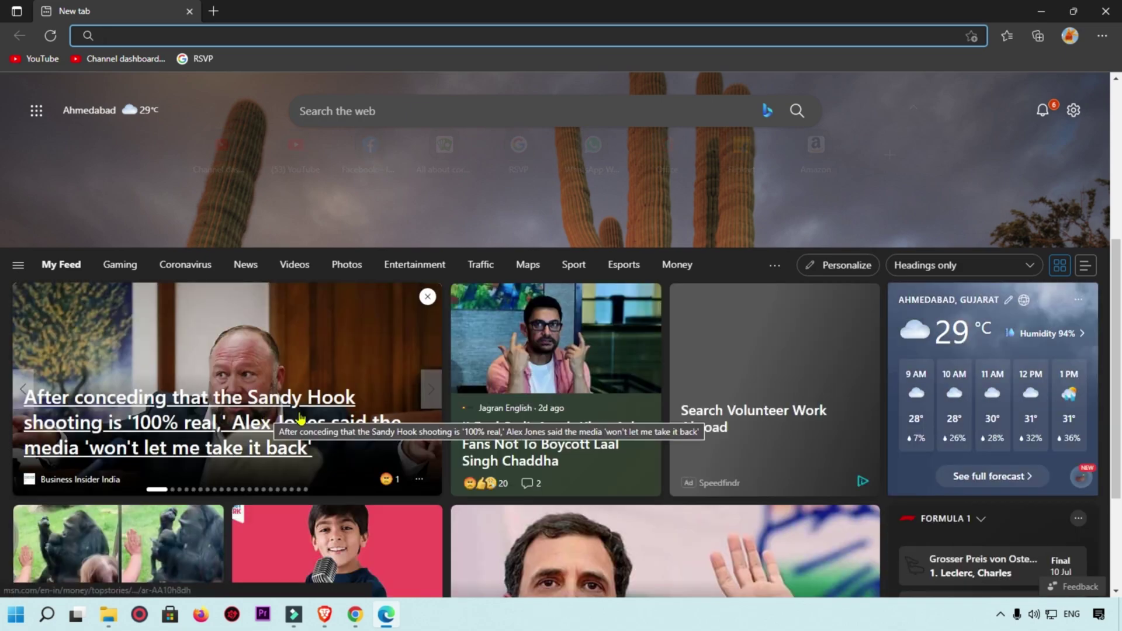
pyautogui.scroll(-1, 816, 308)
pyautogui.scroll(-10, 819, 330)
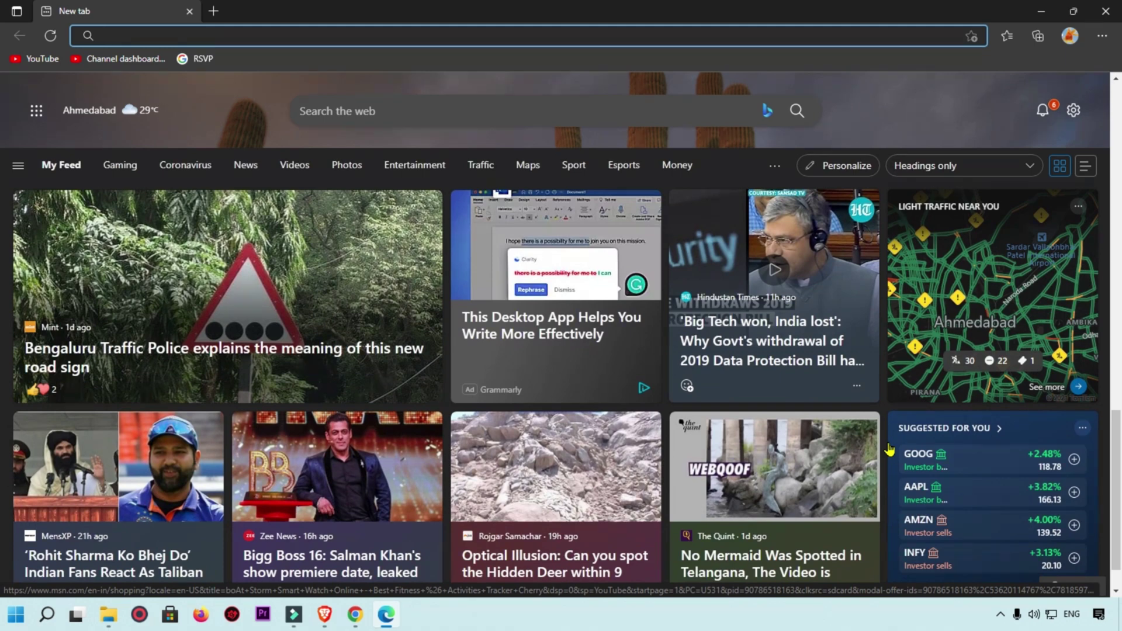
pyautogui.scroll(-4, 913, 496)
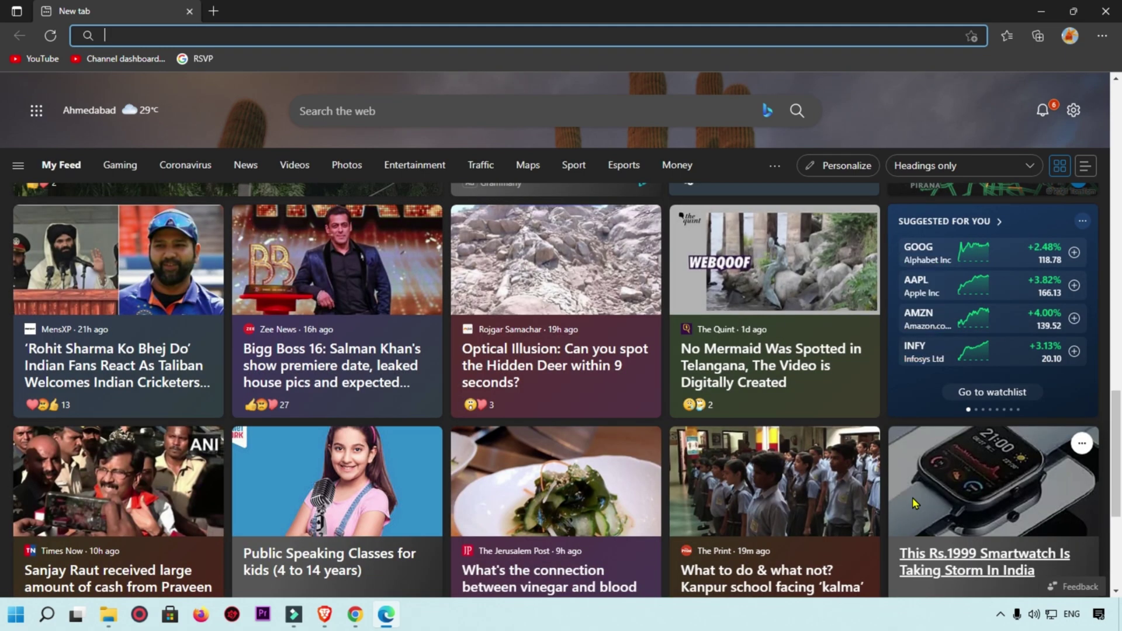
pyautogui.scroll(-5, 913, 497)
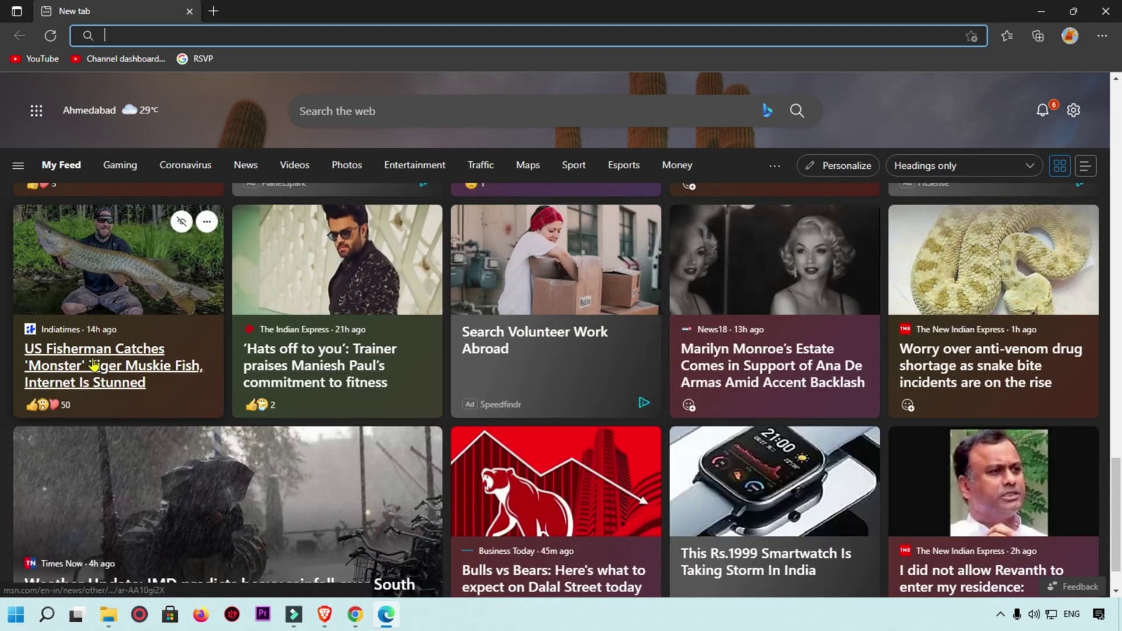
pyautogui.click(92, 364)
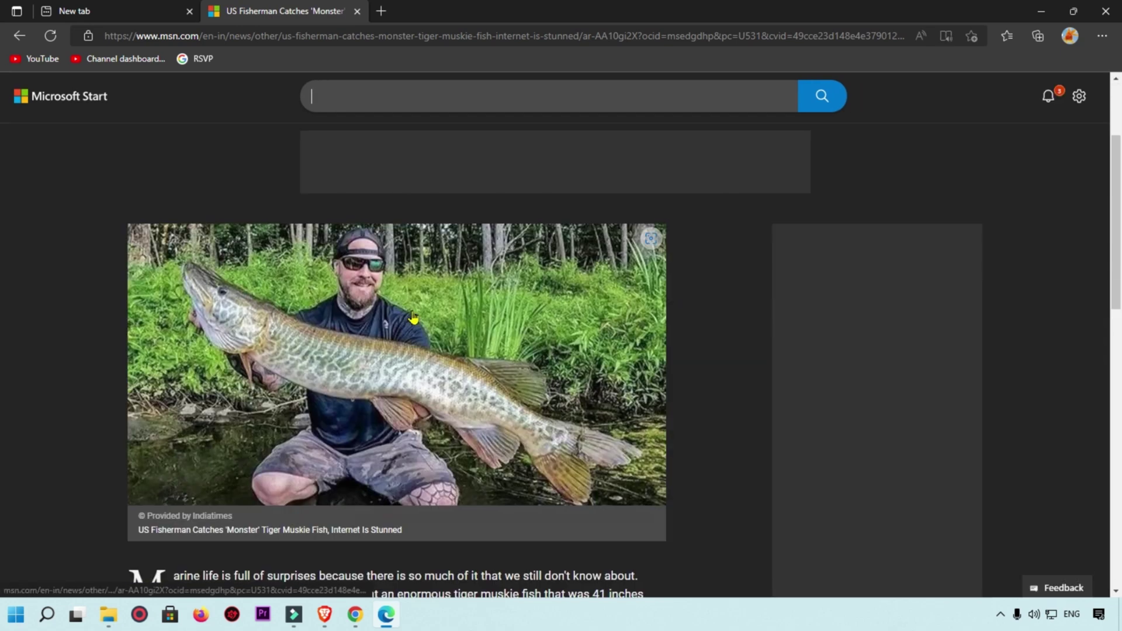
# Expand the full tiger muskie article with Continue reading.
pyautogui.scroll(-5, 532, 384)
pyautogui.scroll(-12, 531, 384)
pyautogui.scroll(5, 531, 389)
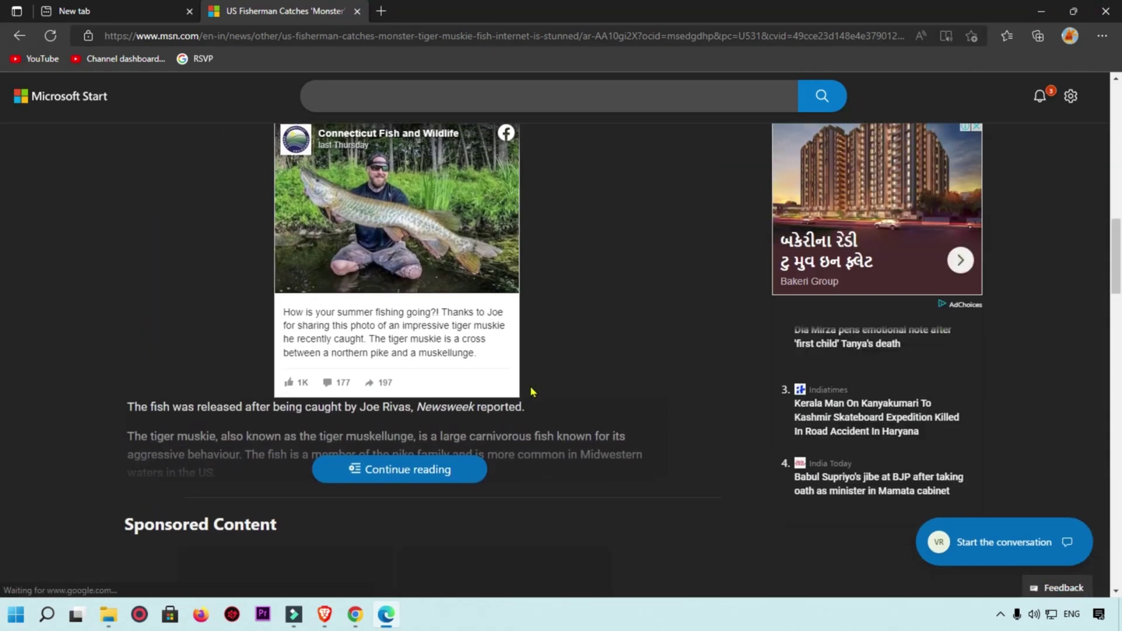
pyautogui.click(396, 476)
pyautogui.scroll(-10, 570, 339)
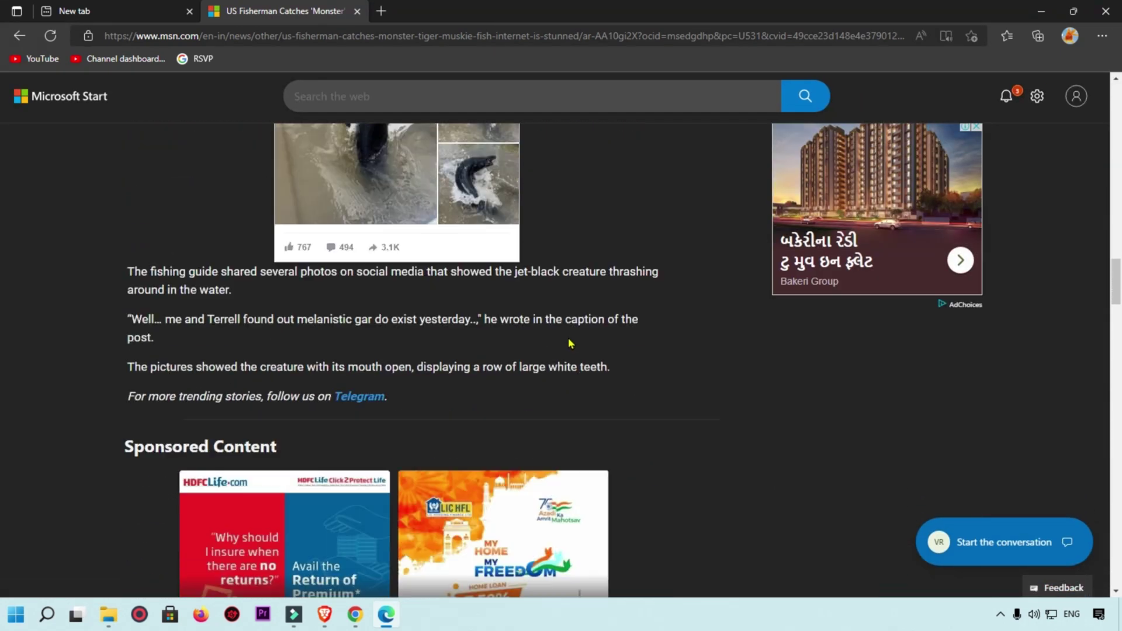
pyautogui.scroll(15, 568, 339)
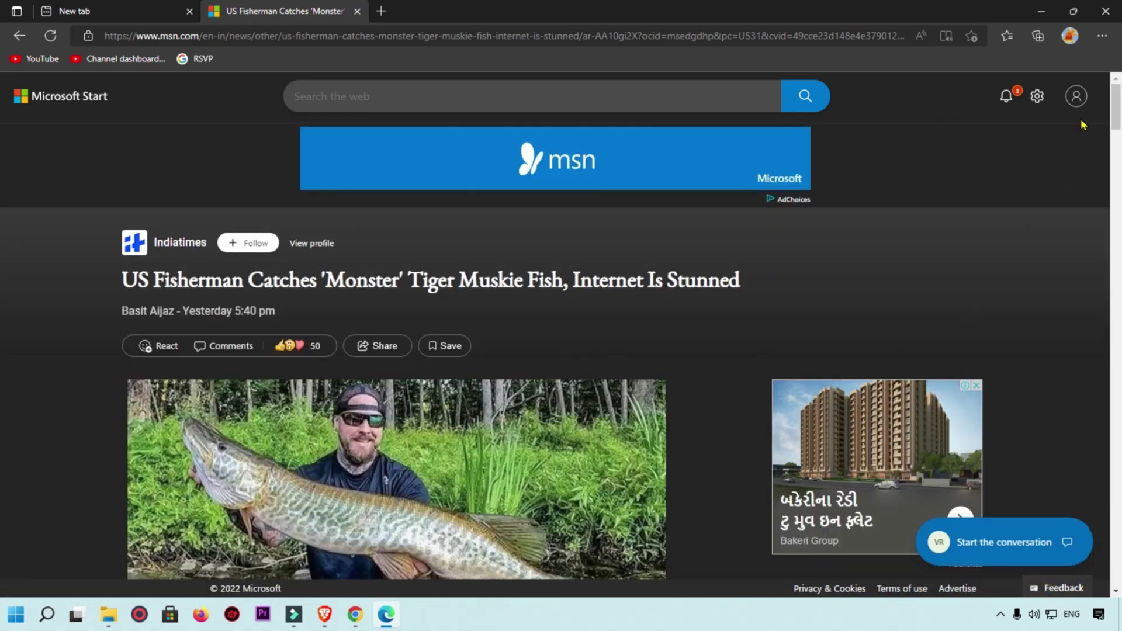
pyautogui.click(1102, 36)
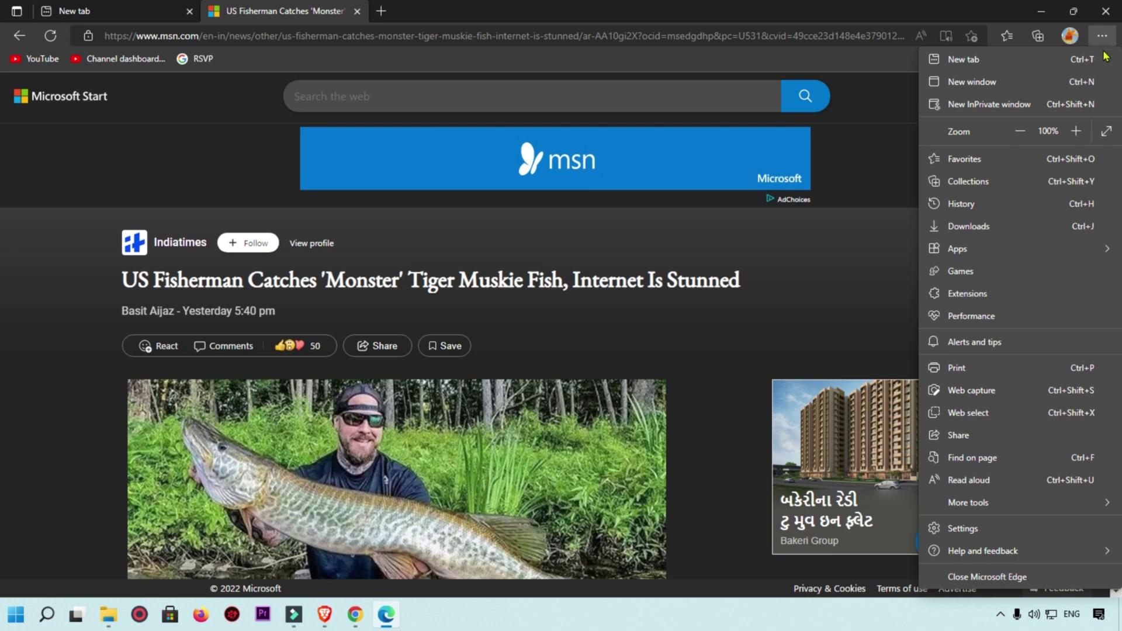
# Open Edge's Print dialog for the muskie article and list the available printers.
pyautogui.click(956, 367)
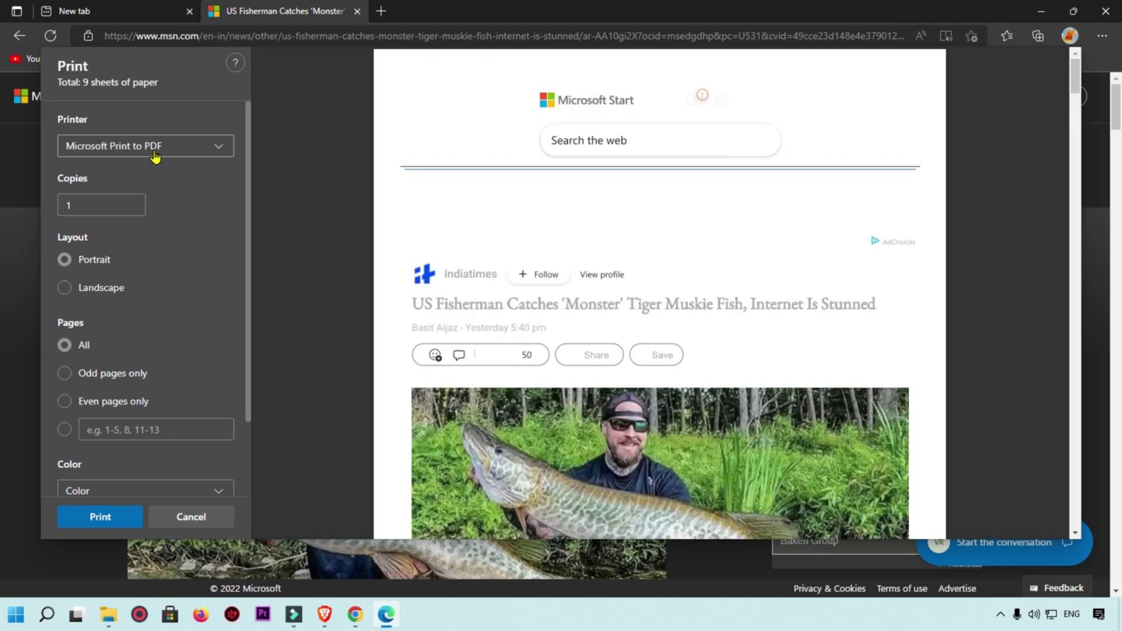
pyautogui.click(111, 147)
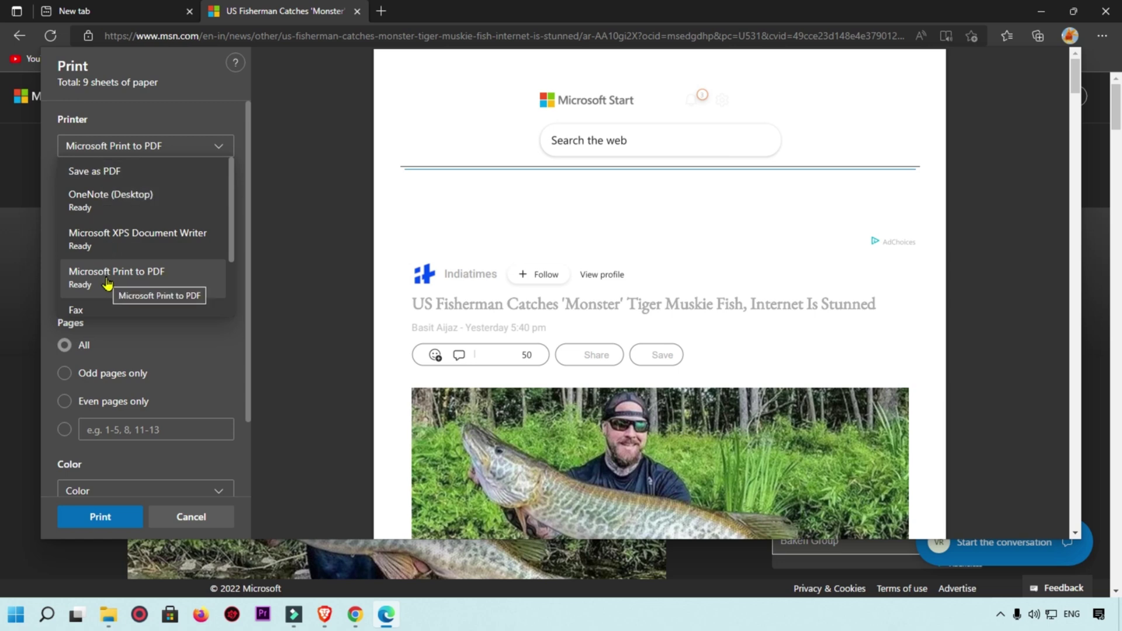
# Set the printer to Save as PDF, try Landscape, then return to Portrait at 9 pages.
pyautogui.click(107, 173)
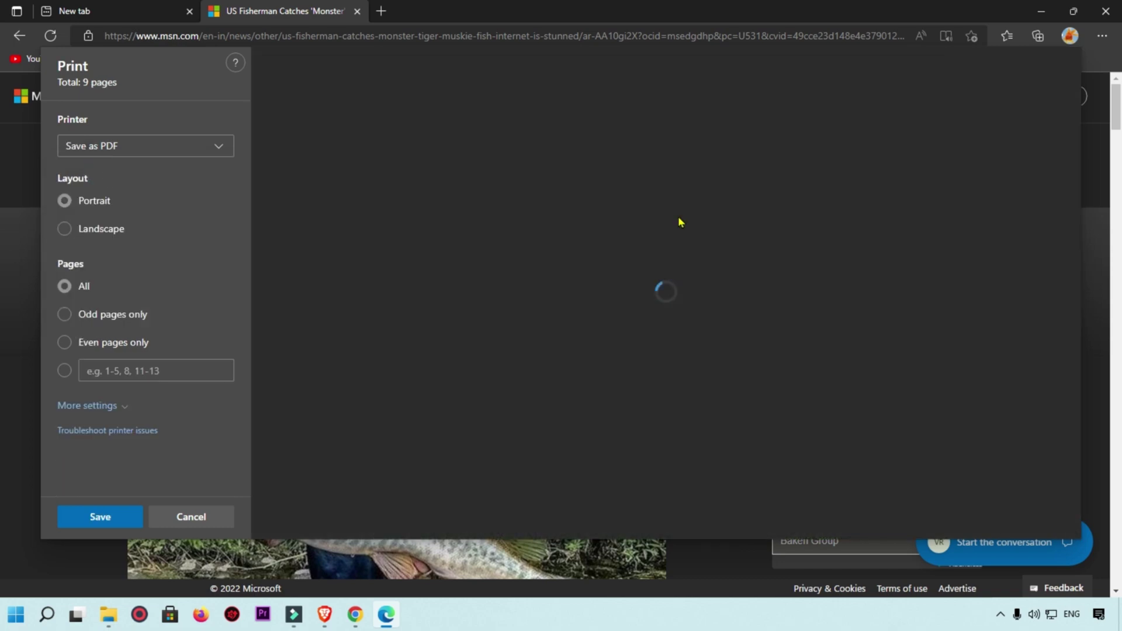
pyautogui.scroll(-10, 748, 304)
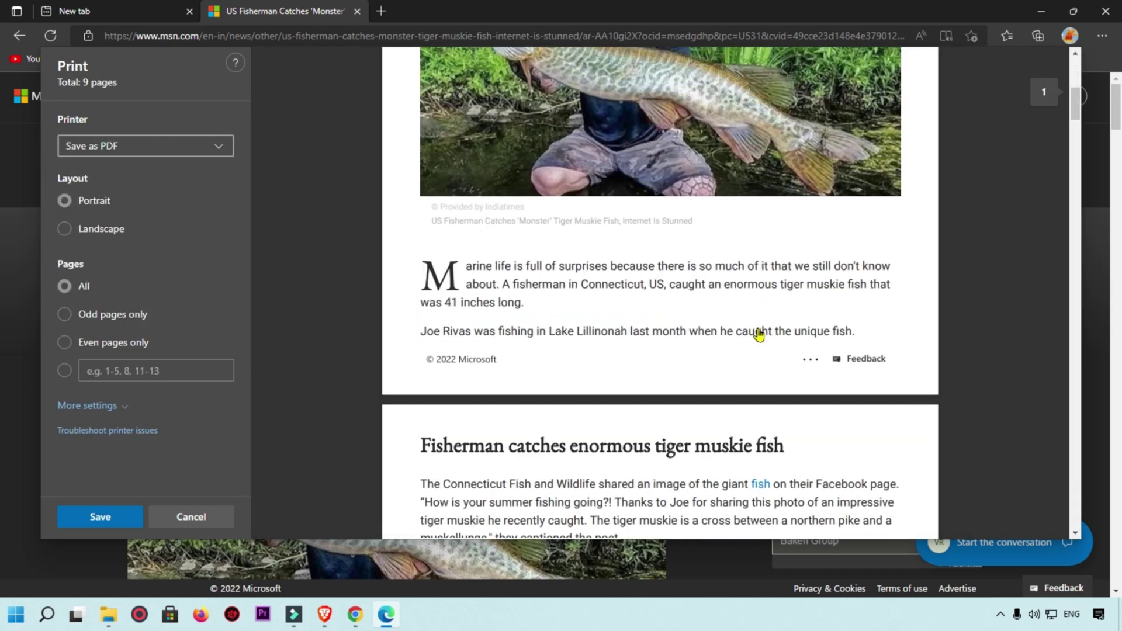
pyautogui.scroll(-10, 759, 333)
pyautogui.scroll(20, 750, 333)
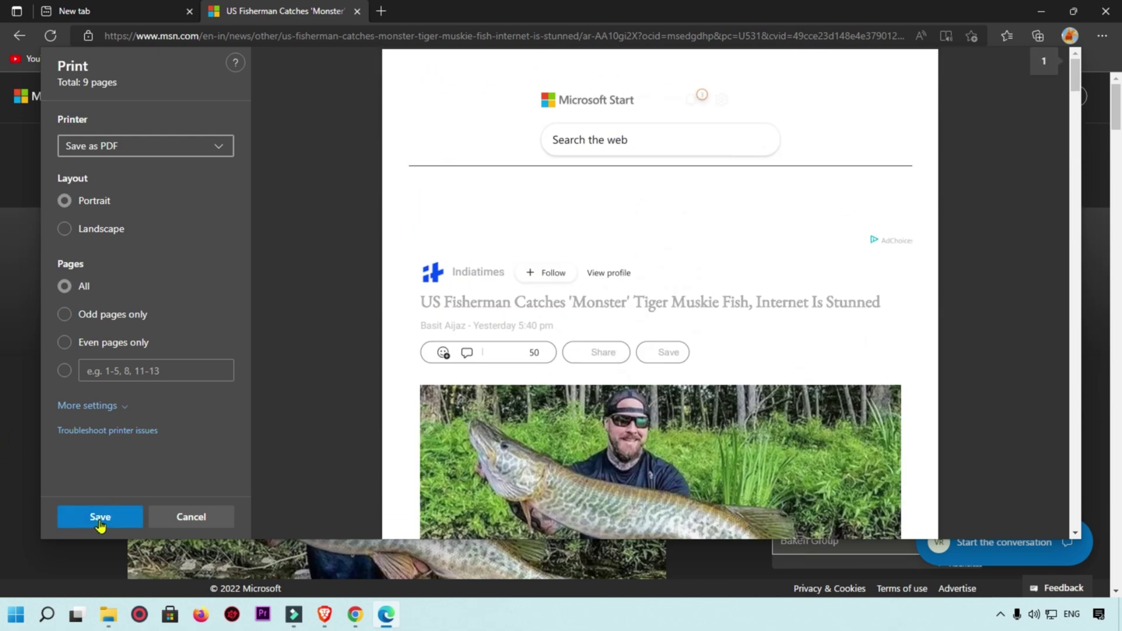
pyautogui.click(64, 229)
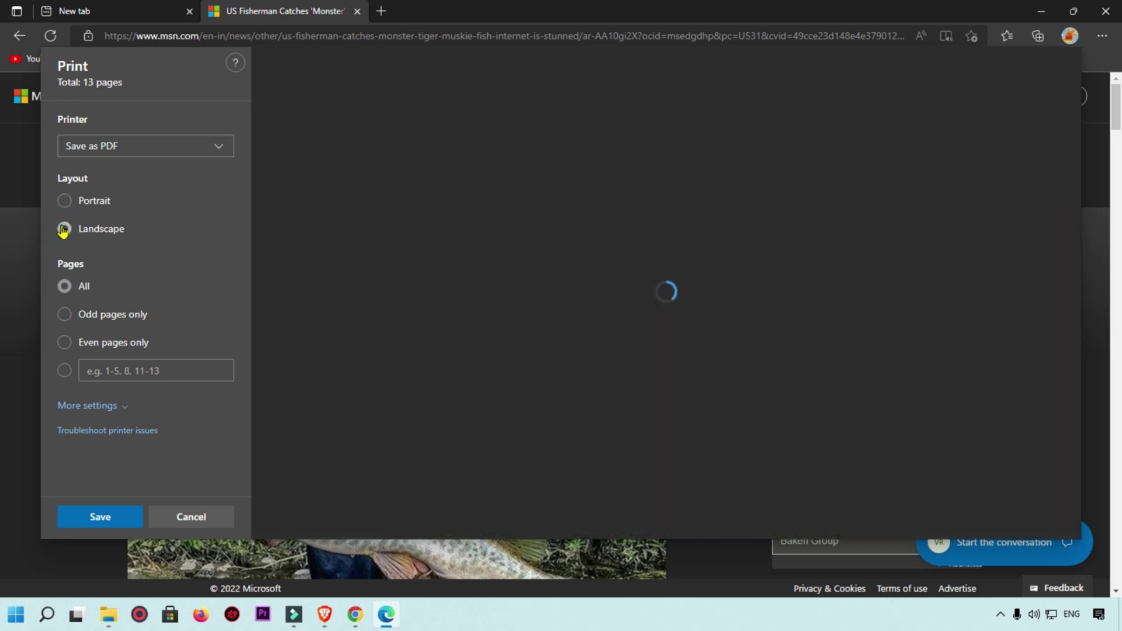
pyautogui.scroll(-20, 780, 319)
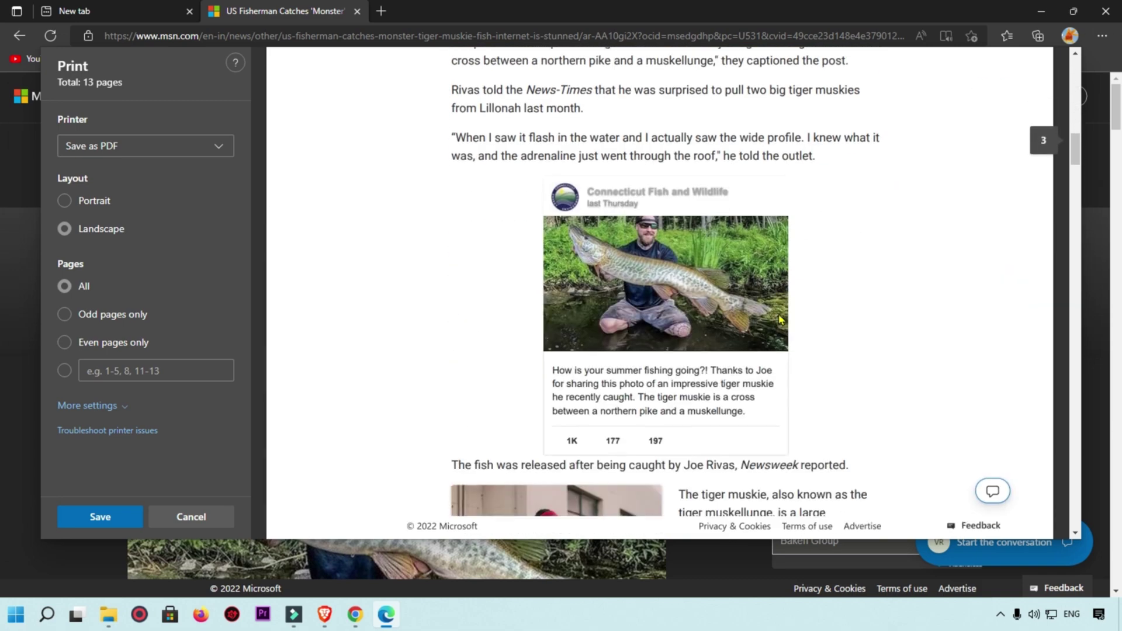
pyautogui.click(64, 201)
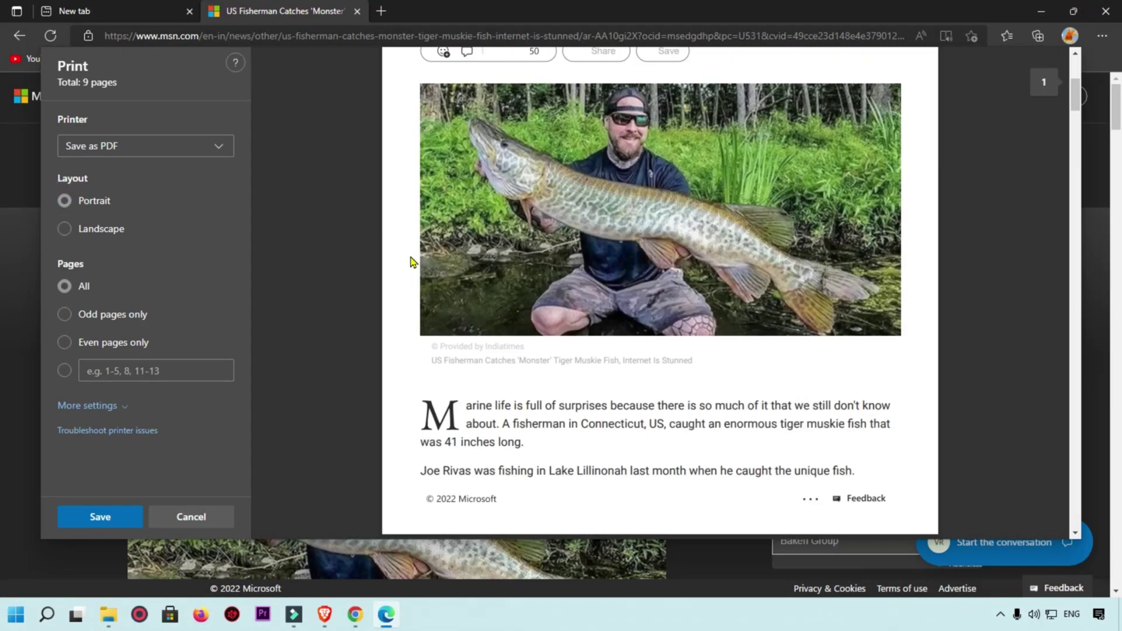
pyautogui.scroll(-15, 411, 261)
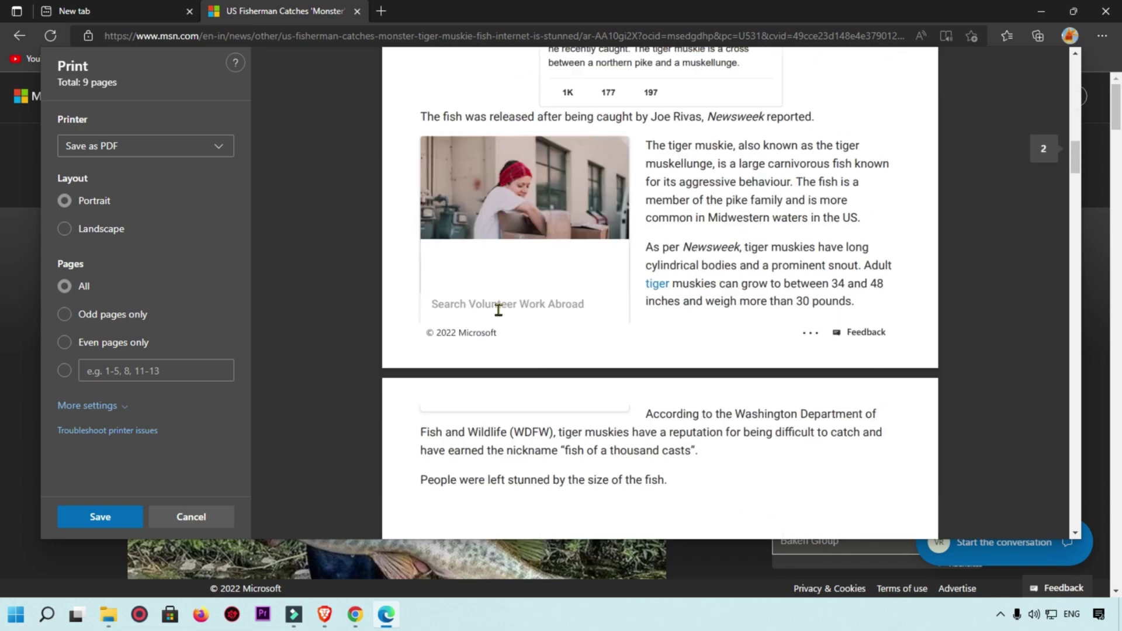
pyautogui.scroll(5, 476, 330)
pyautogui.scroll(10, 476, 330)
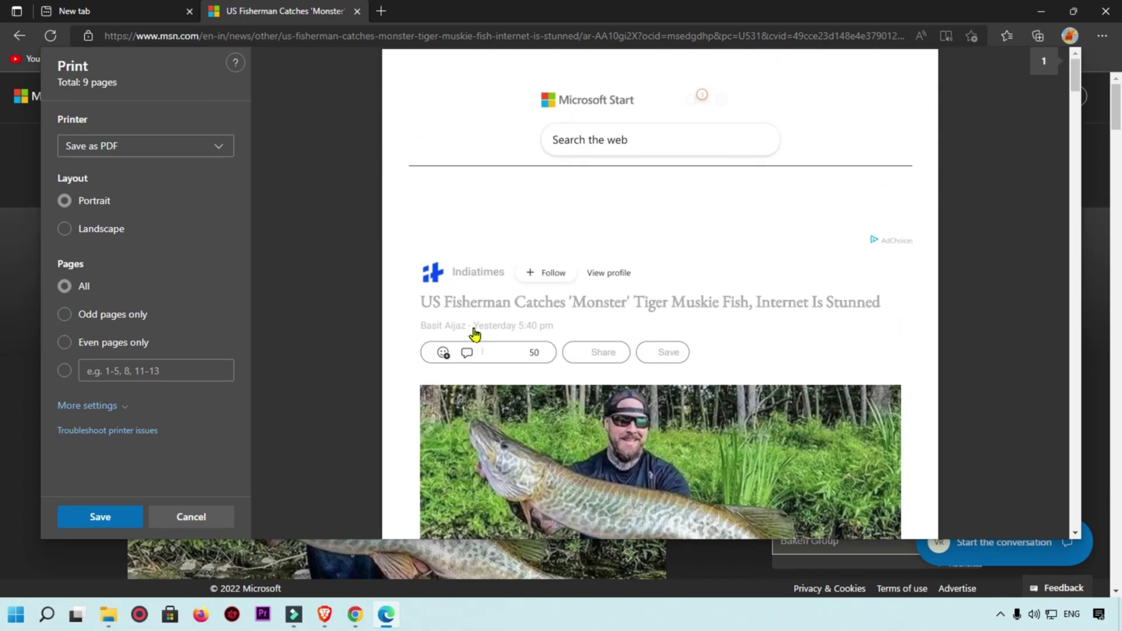
# Save the MSN tiger muskie article PDF as '3' in the Desktop 'webpage as a pdf' folder.
pyautogui.click(94, 516)
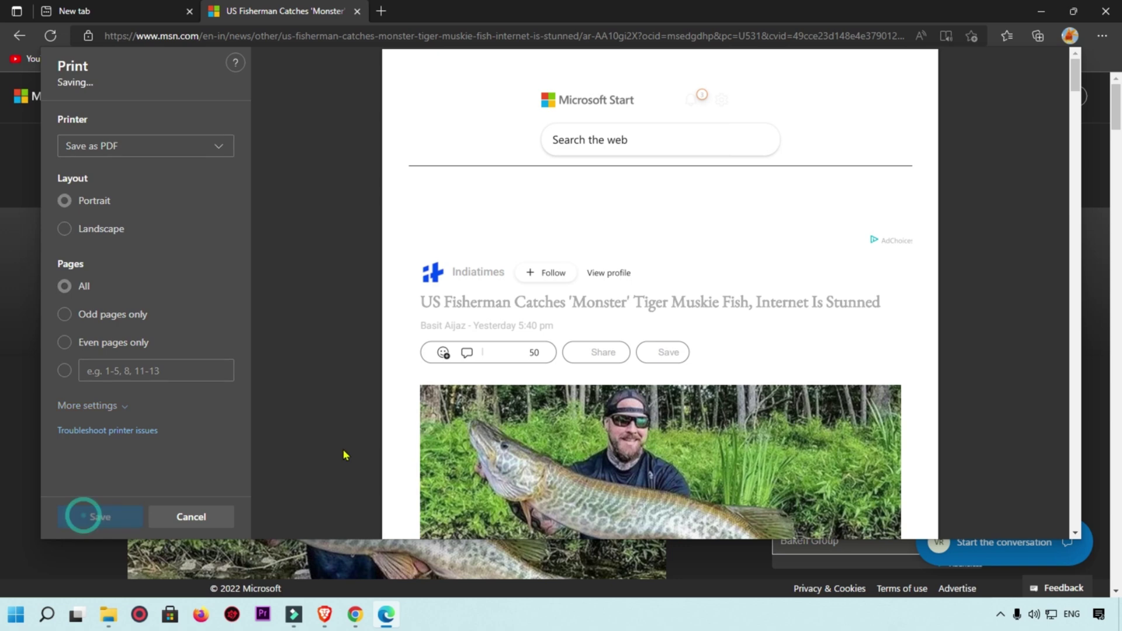
pyautogui.click(184, 36)
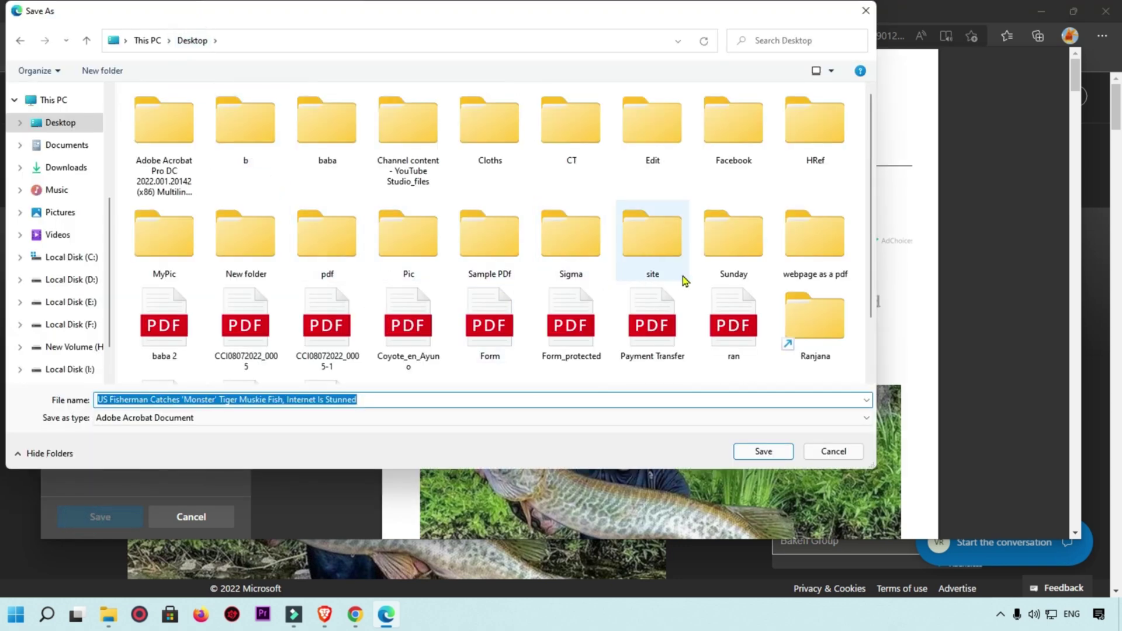
pyautogui.doubleClick(820, 250)
pyautogui.tripleClick(429, 399)
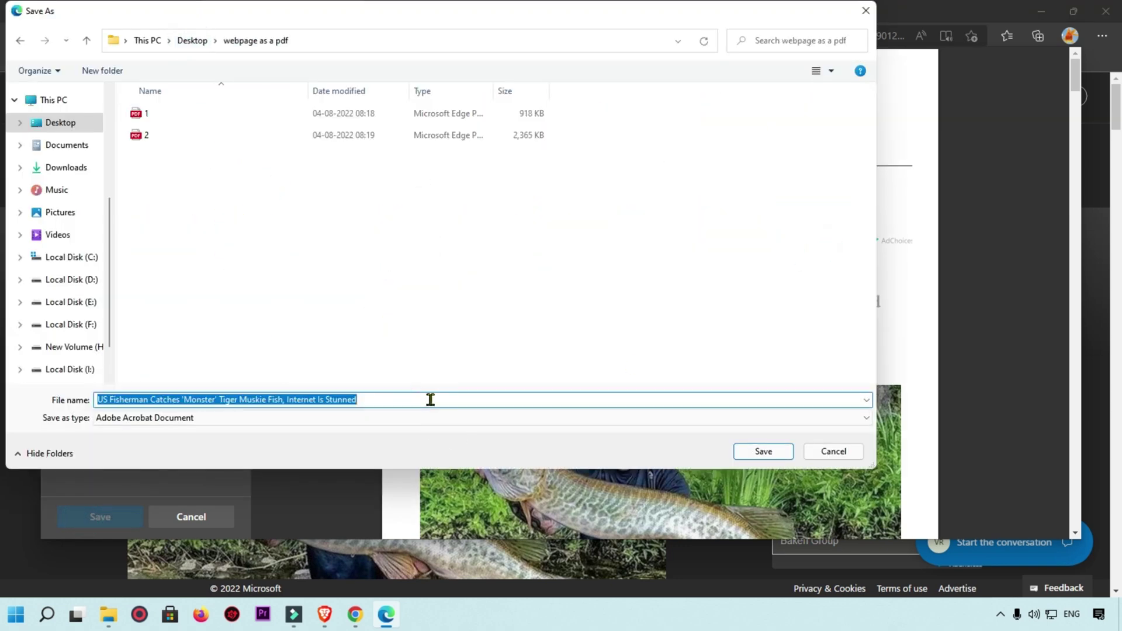
pyautogui.write('3')
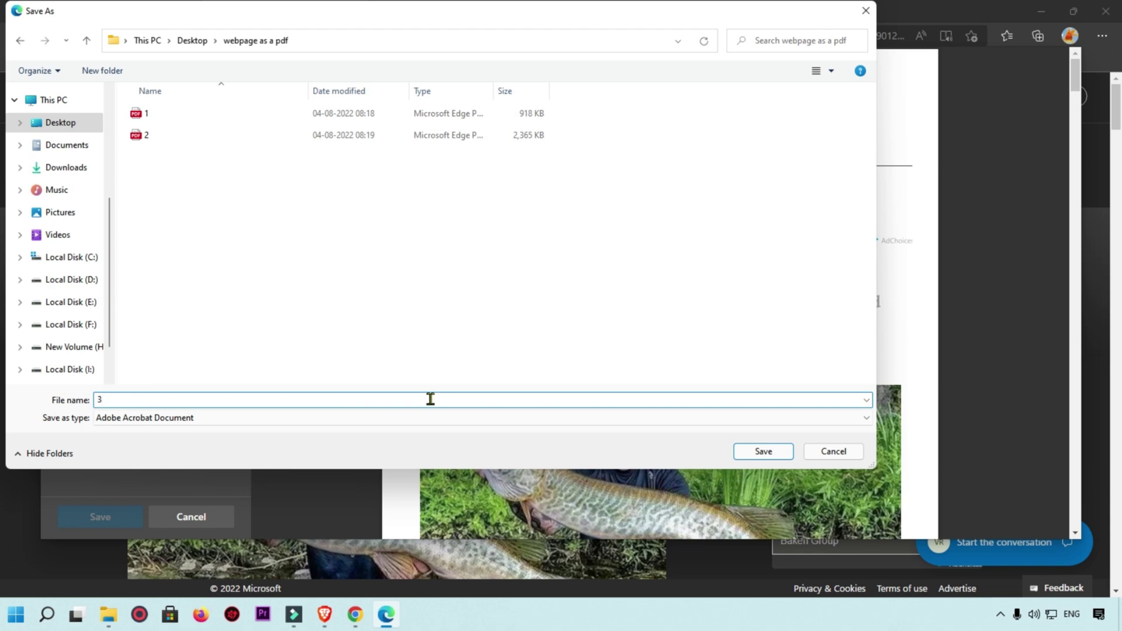
pyautogui.click(772, 457)
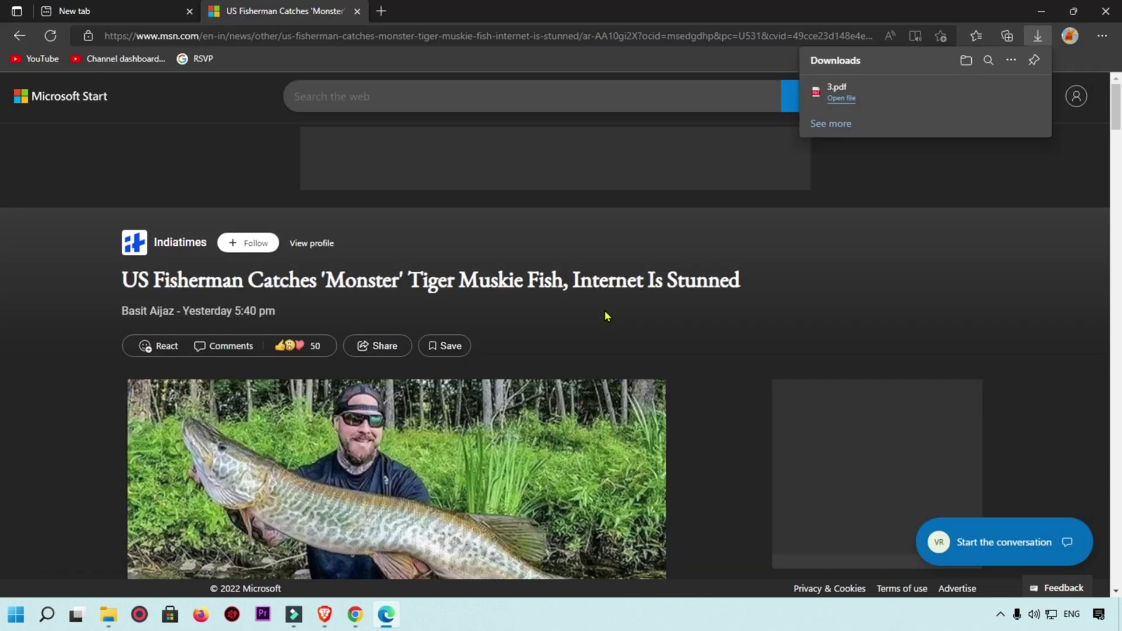